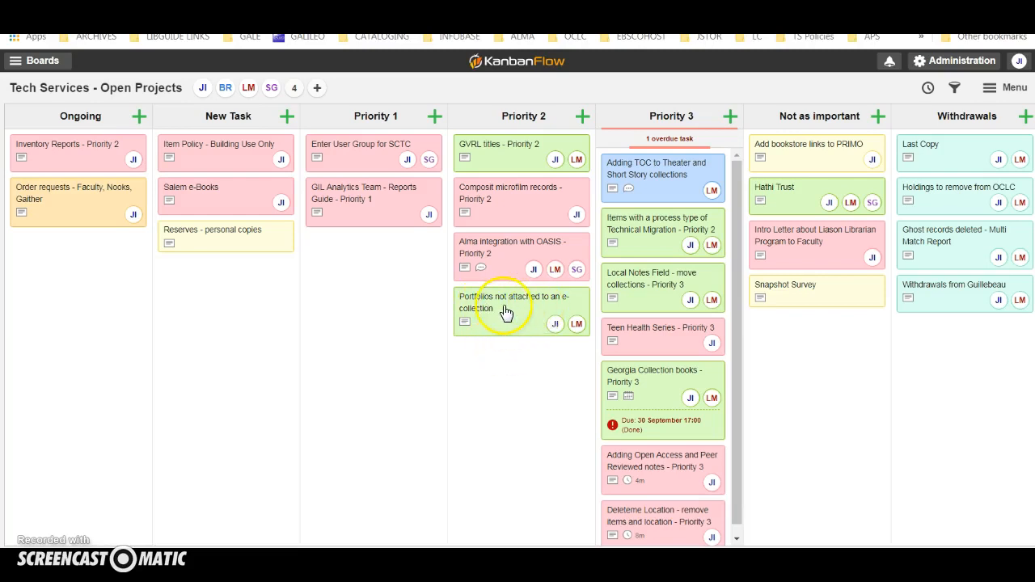
Open the "Portfolios not attached to an e-collection" task and its linked spreadsheet of unattached electronic portfolios.
{"action": "left_click", "coordinate": [518, 313]}
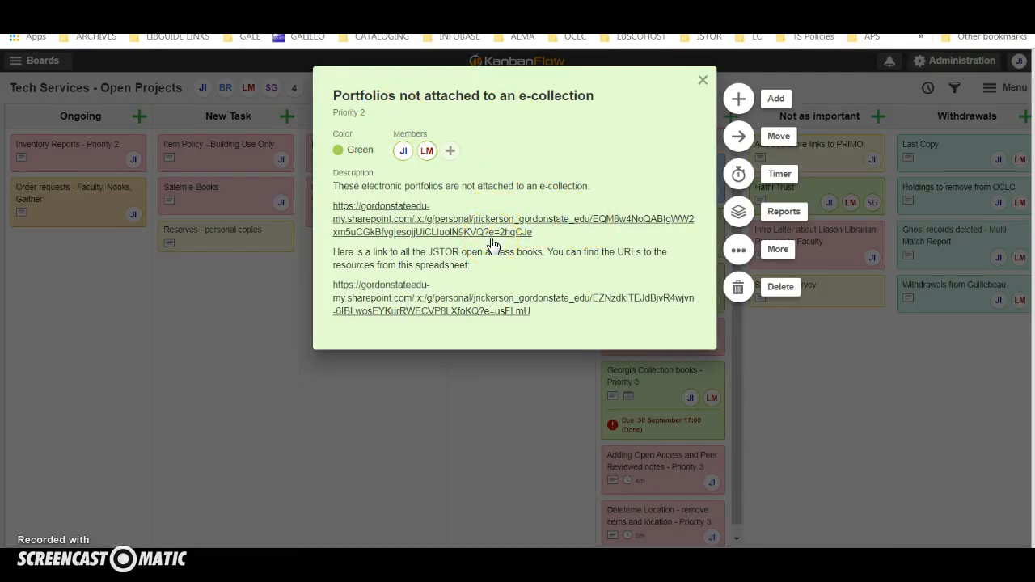
{"action": "left_click", "coordinate": [401, 224]}
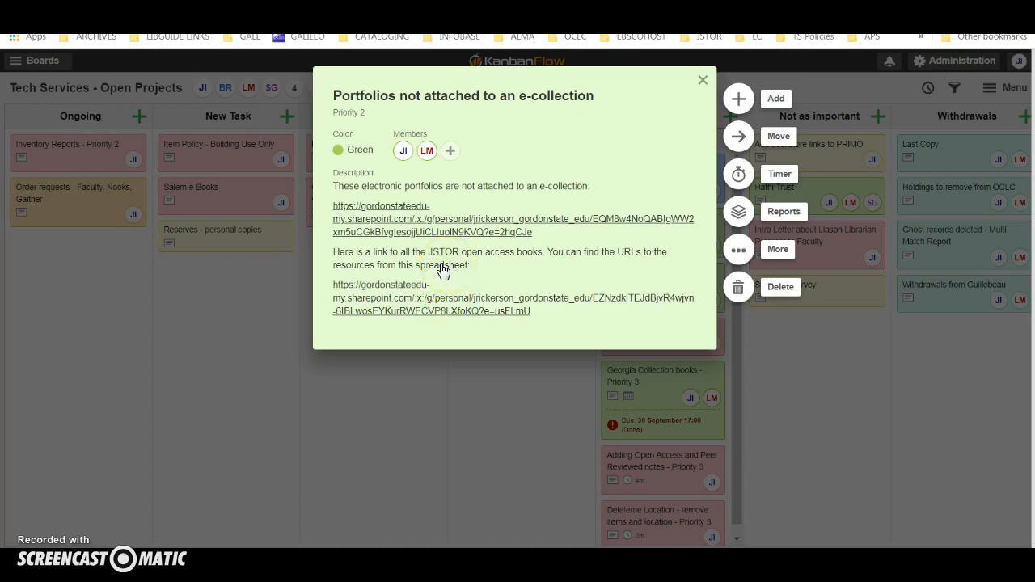
{"action": "left_click", "coordinate": [385, 210]}
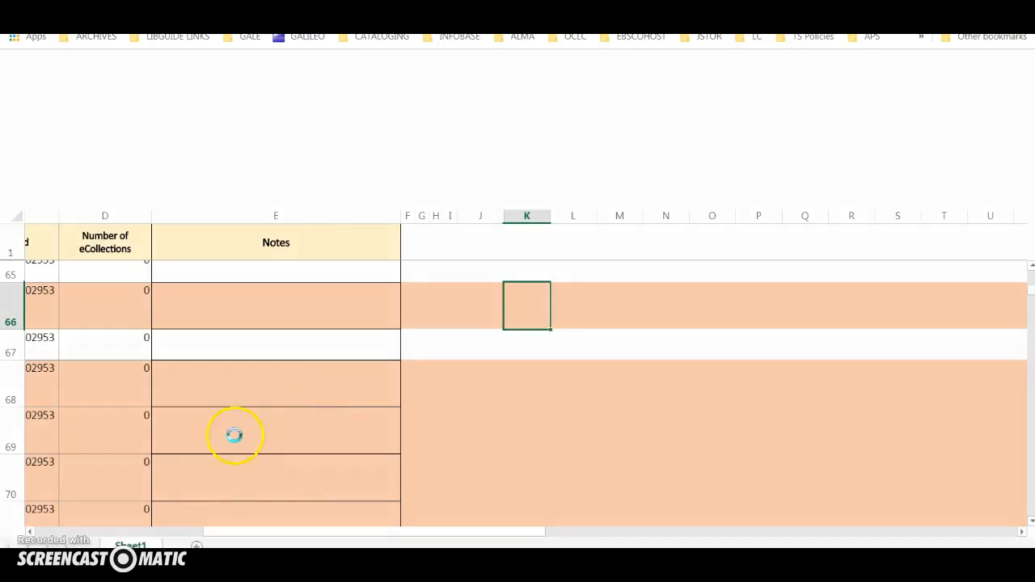
Examine the spreadsheet's portfolio titles, collection names, MMS IDs and notes around the "Back to Work: Sweden" entry.
{"action": "scroll", "coordinate": [231, 423], "scroll_direction": "up", "scroll_amount": 4}
{"action": "left_click_drag", "start_coordinate": [458, 538], "coordinate": [220, 538]}
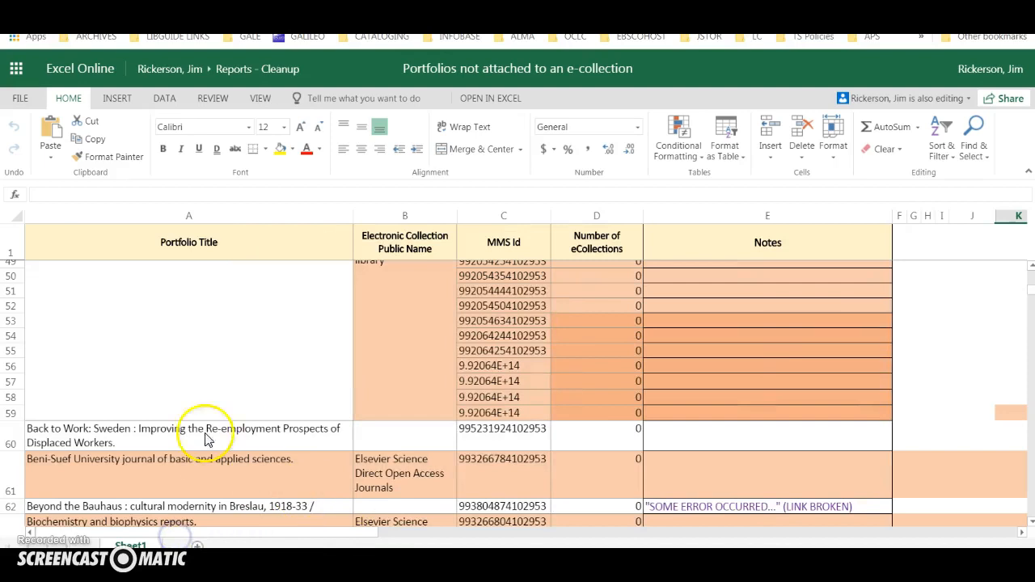
{"action": "scroll", "coordinate": [216, 429], "scroll_direction": "up", "scroll_amount": 5}
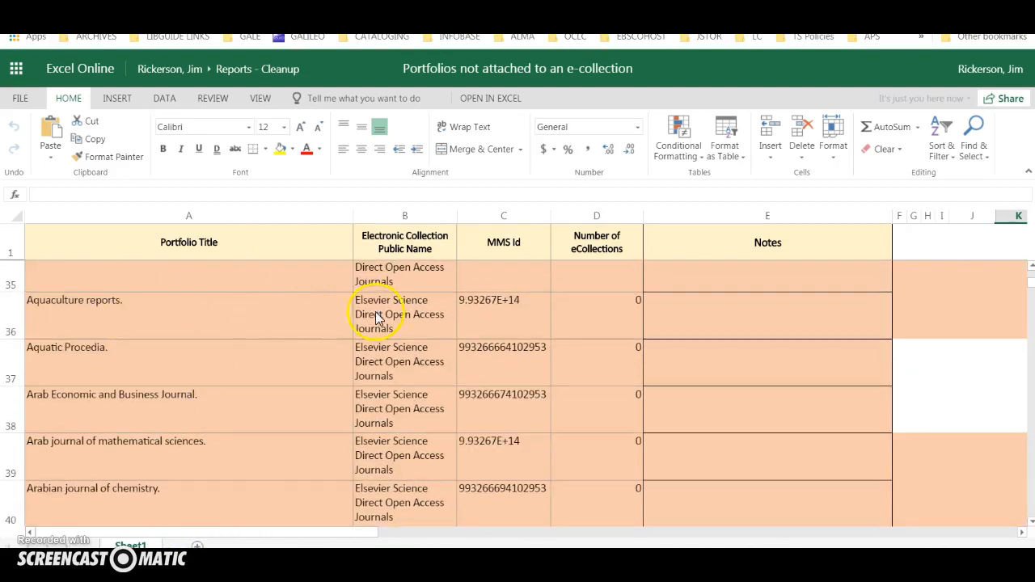
{"action": "scroll", "coordinate": [309, 356], "scroll_direction": "down", "scroll_amount": 5}
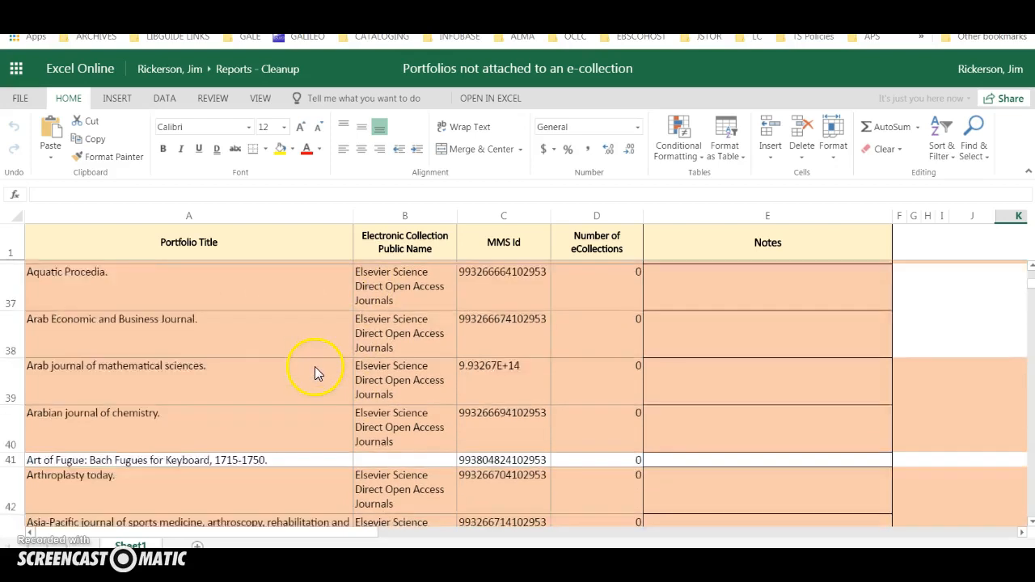
{"action": "scroll", "coordinate": [315, 377], "scroll_direction": "down", "scroll_amount": 3}
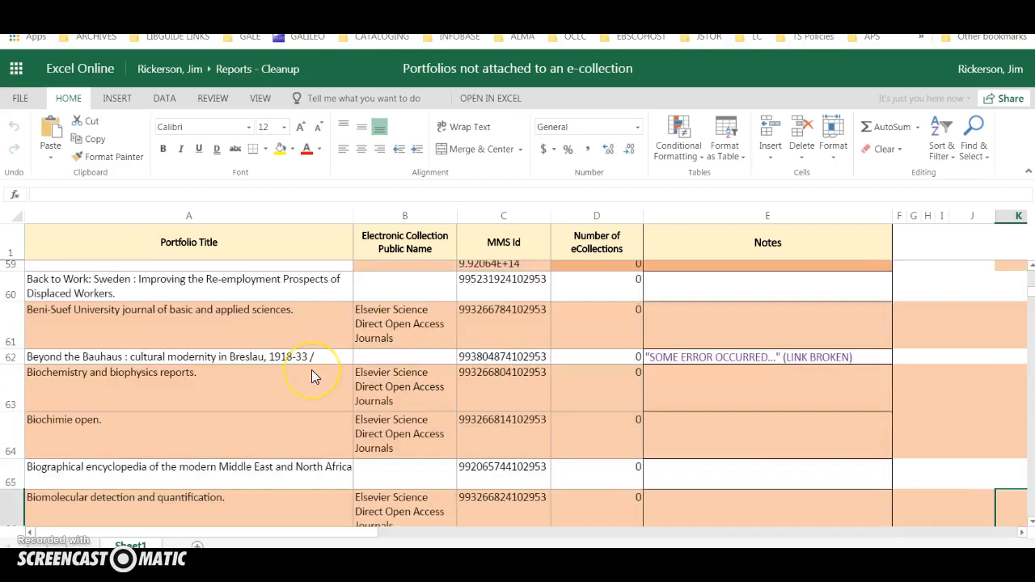
{"action": "scroll", "coordinate": [314, 377], "scroll_direction": "up", "scroll_amount": 3}
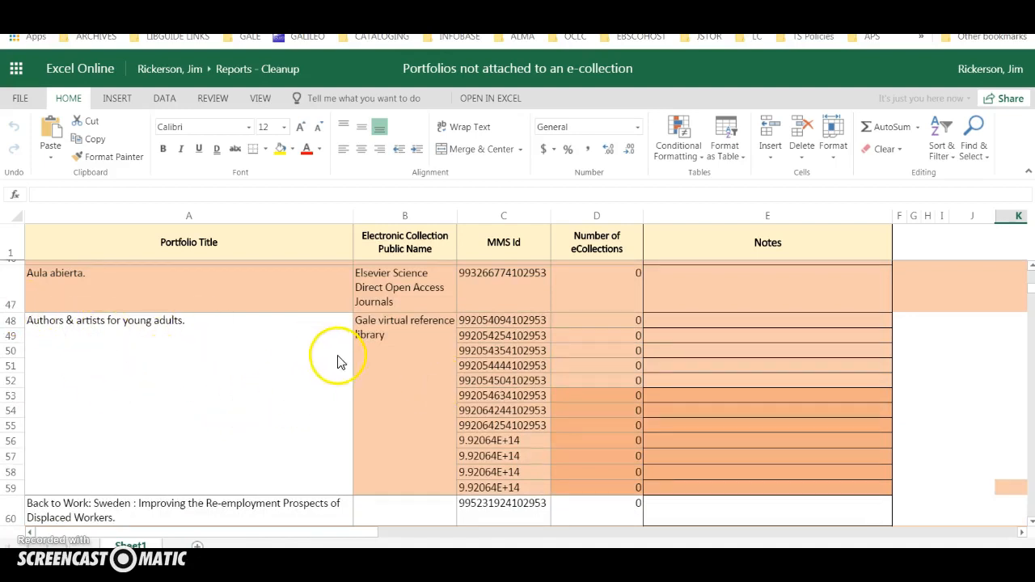
{"action": "scroll", "coordinate": [410, 374], "scroll_direction": "down", "scroll_amount": 1}
{"action": "scroll", "coordinate": [409, 374], "scroll_direction": "down", "scroll_amount": 3}
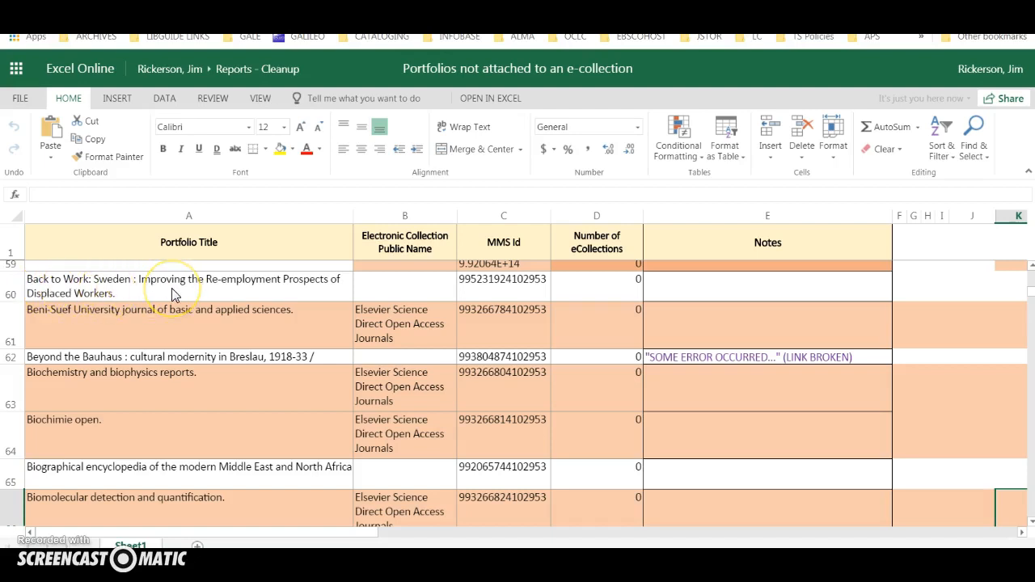
{"action": "left_click", "coordinate": [174, 560]}
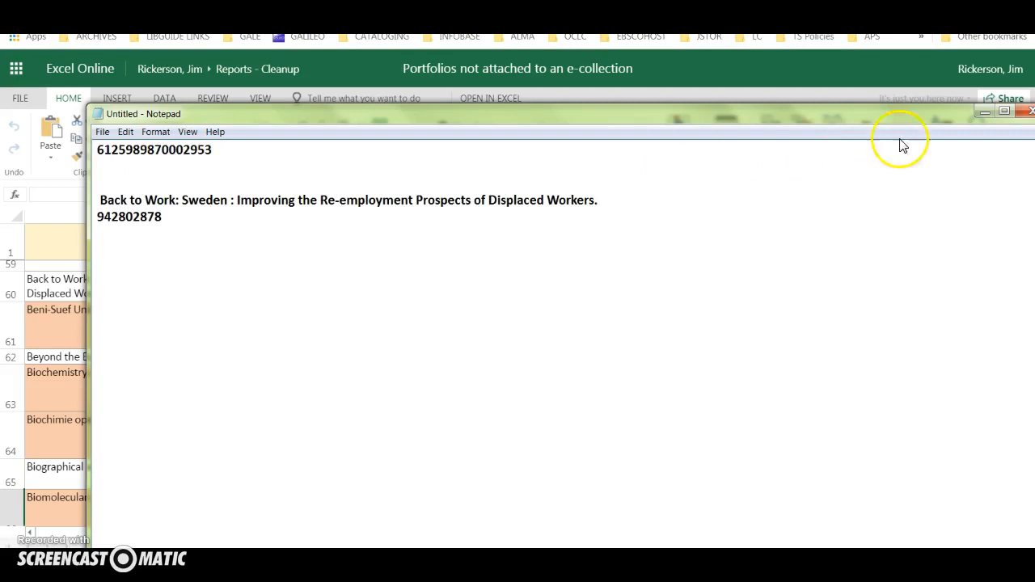
{"action": "left_click", "coordinate": [987, 113]}
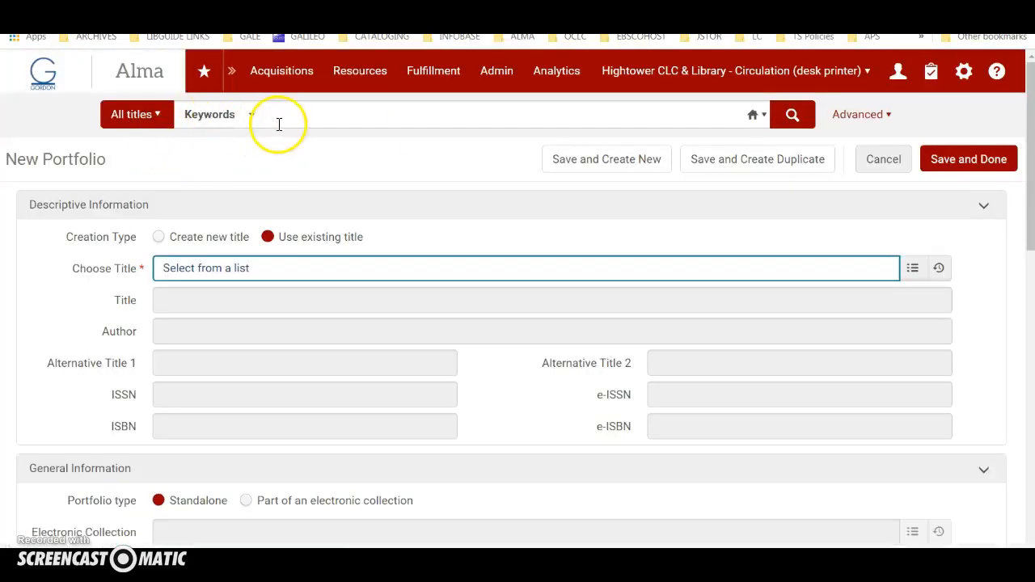
{"action": "left_click", "coordinate": [299, 120]}
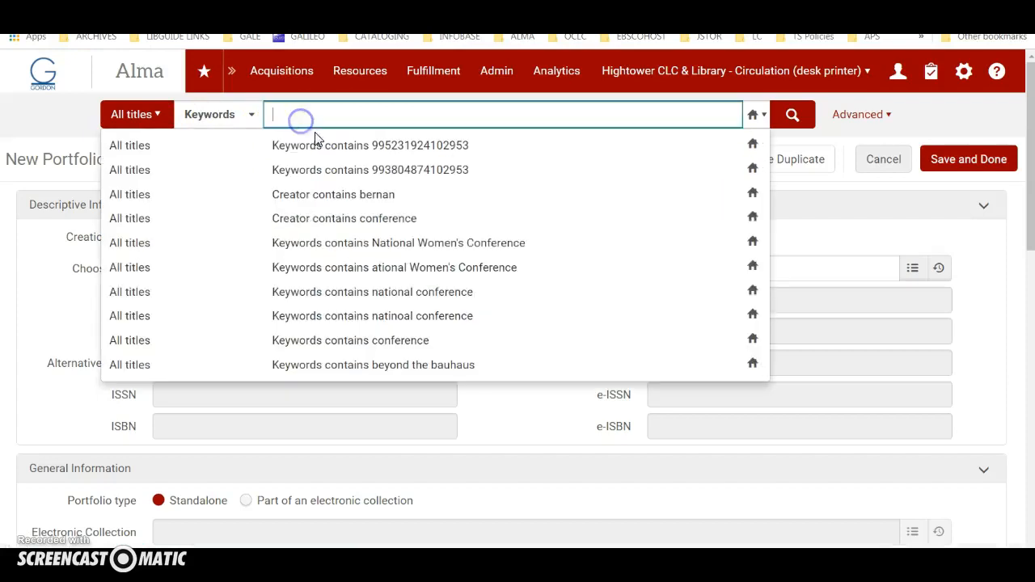
{"action": "left_click", "coordinate": [371, 149]}
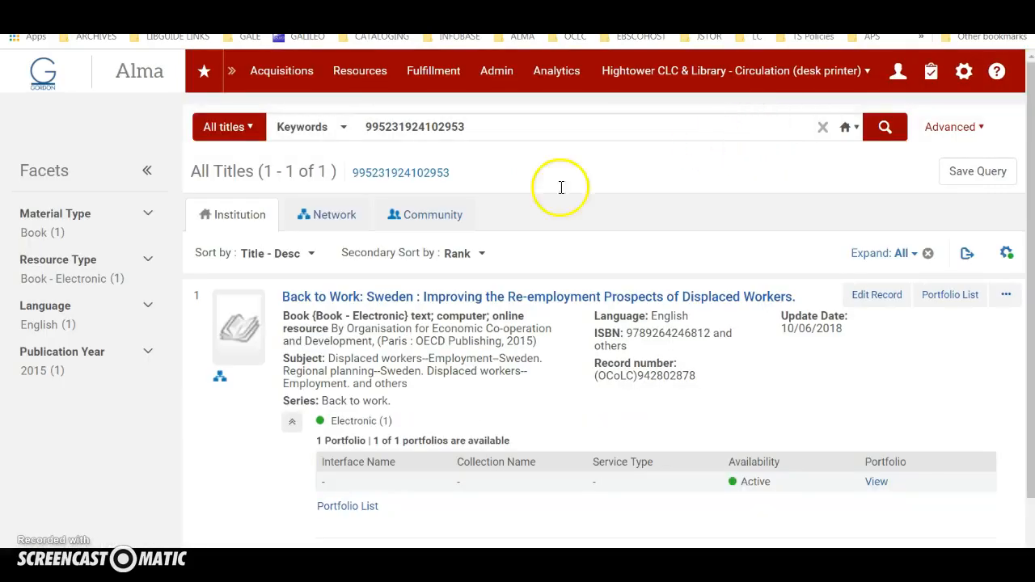
{"action": "scroll", "coordinate": [314, 353], "scroll_direction": "down", "scroll_amount": 2}
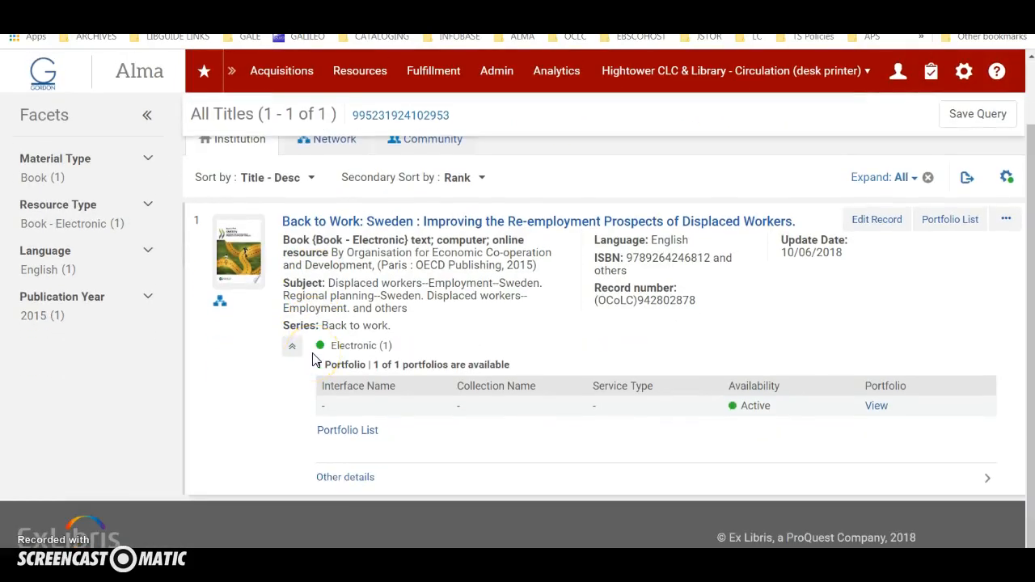
{"action": "left_click_drag", "start_coordinate": [415, 266], "coordinate": [500, 265]}
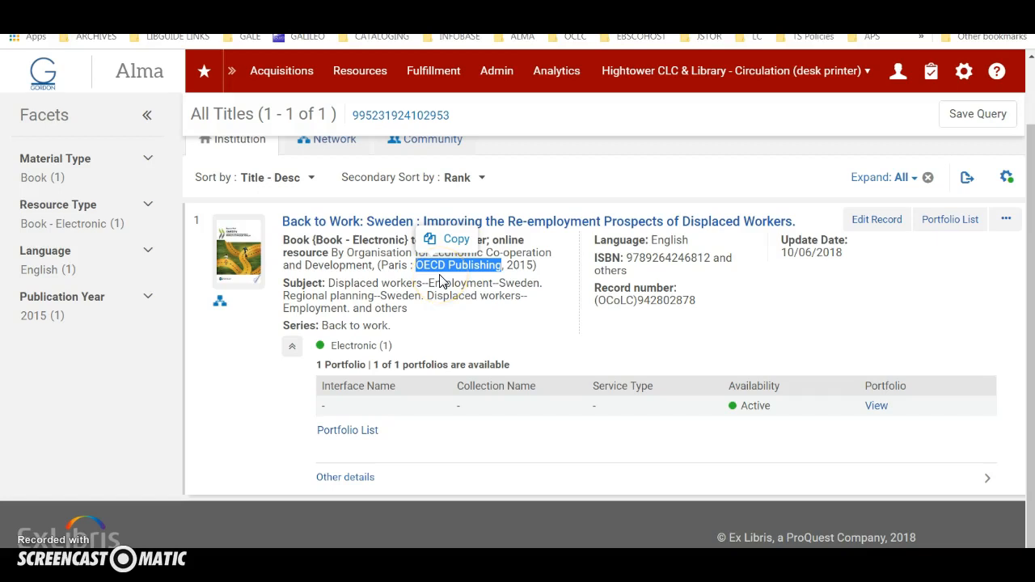
{"action": "left_click", "coordinate": [457, 336]}
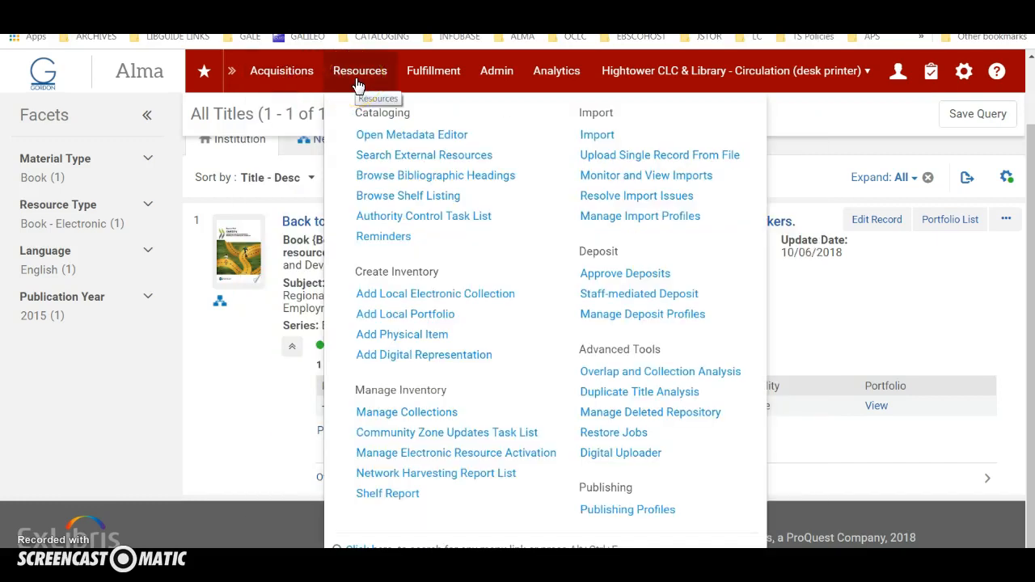
Open the E-Collections Portfolio Count - Local report and compare the OECD eBook Collection's ID with the Notepad notes.
{"action": "mouse_move", "coordinate": [561, 72]}
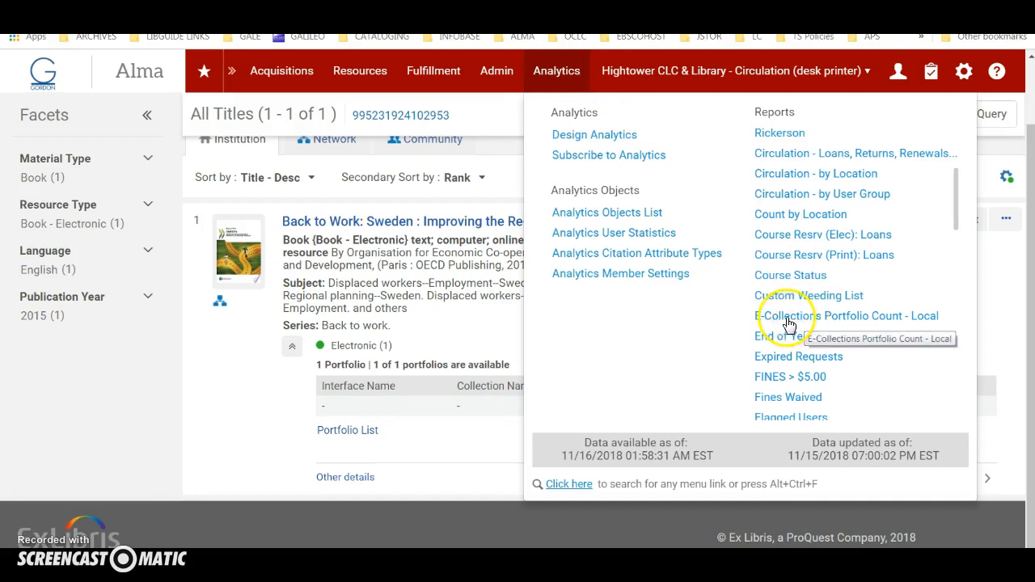
{"action": "left_click", "coordinate": [858, 318]}
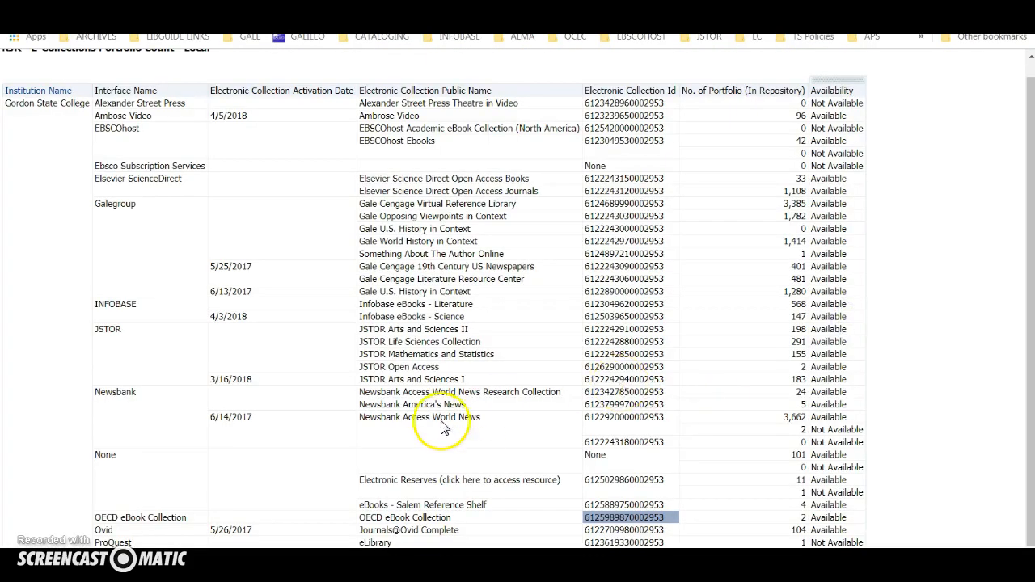
{"action": "scroll", "coordinate": [443, 419], "scroll_direction": "down", "scroll_amount": 1}
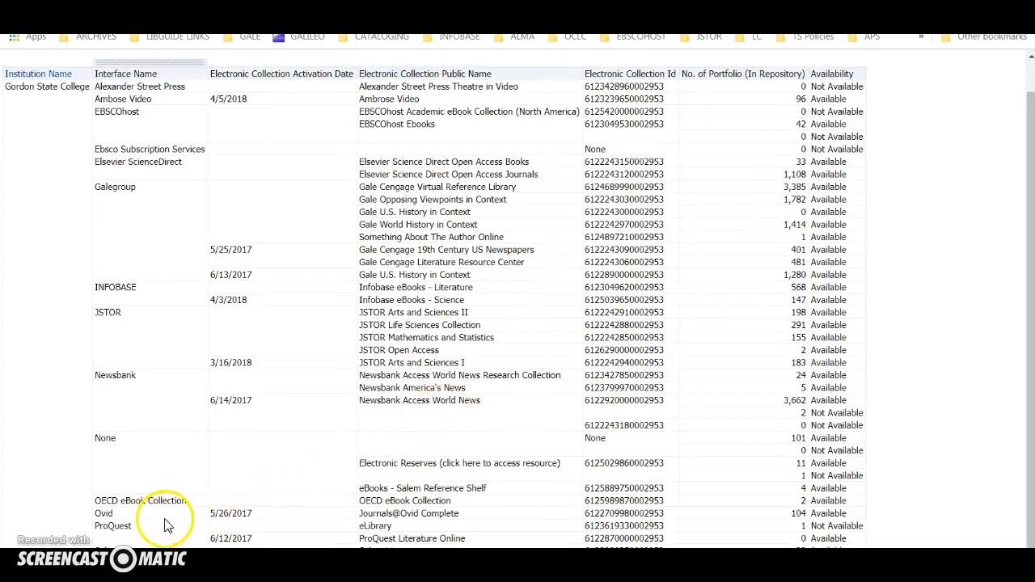
{"action": "left_click", "coordinate": [111, 501]}
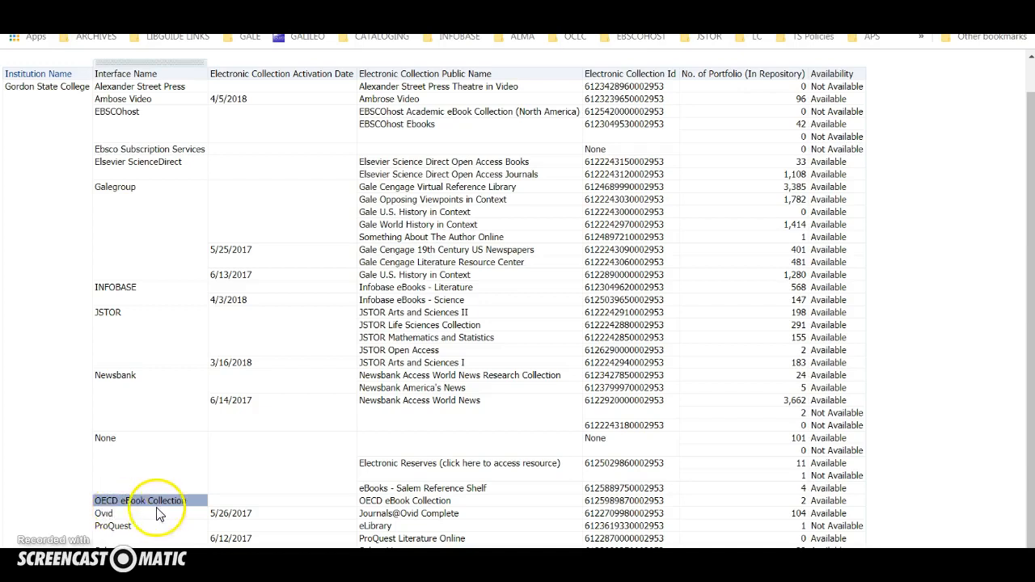
{"action": "left_click", "coordinate": [630, 504]}
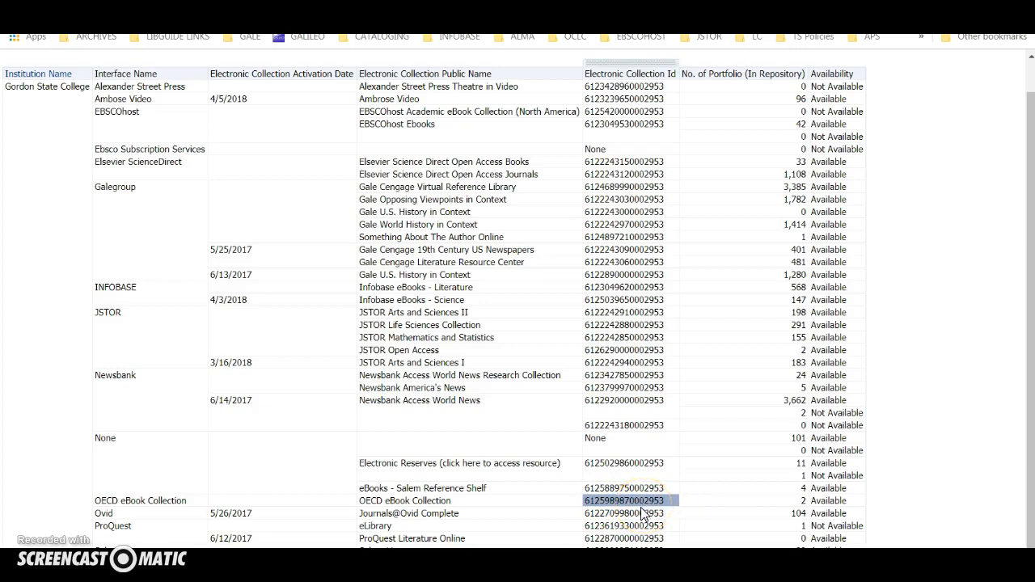
{"action": "left_click", "coordinate": [781, 503]}
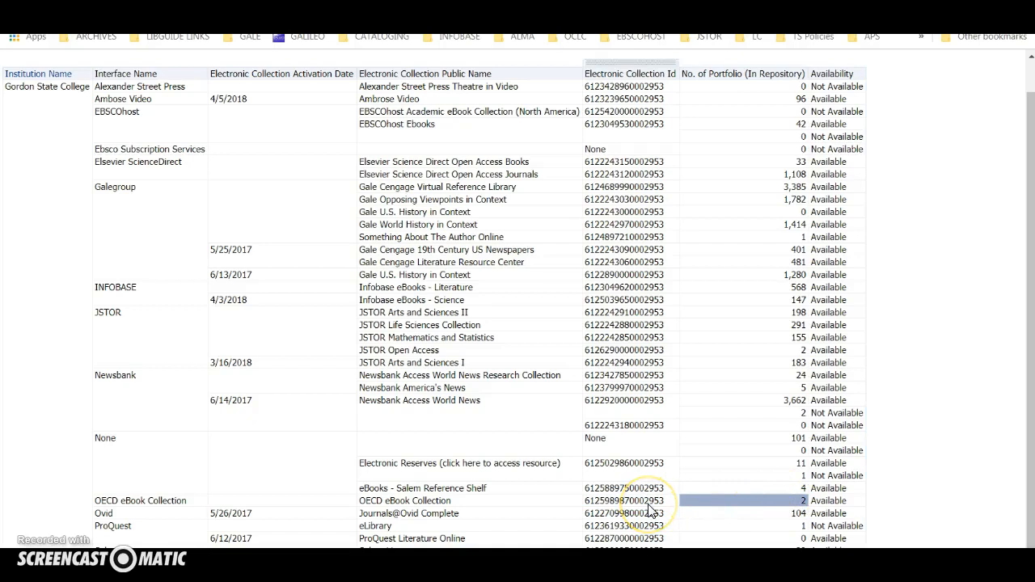
{"action": "left_click", "coordinate": [606, 501]}
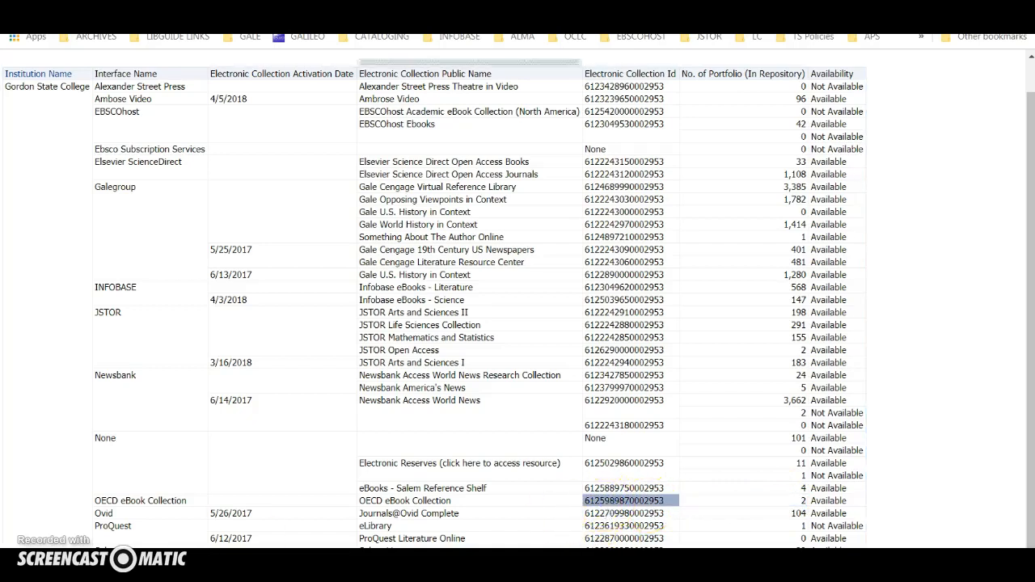
{"action": "left_click", "coordinate": [222, 560]}
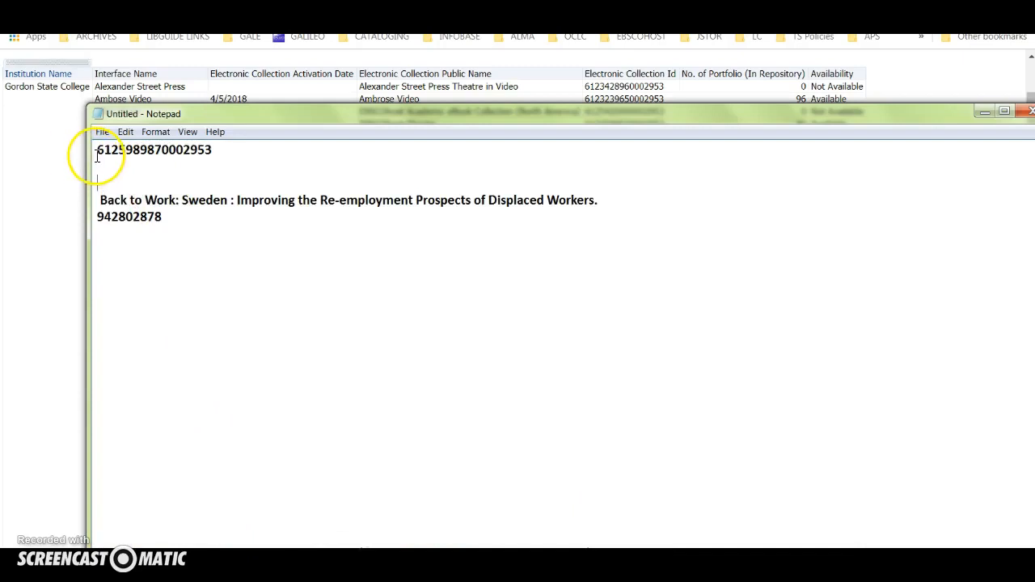
{"action": "left_click", "coordinate": [985, 111]}
Return to Alma and start a new local portfolio with the creation type set to use an existing title.
{"action": "left_click", "coordinate": [477, 16]}
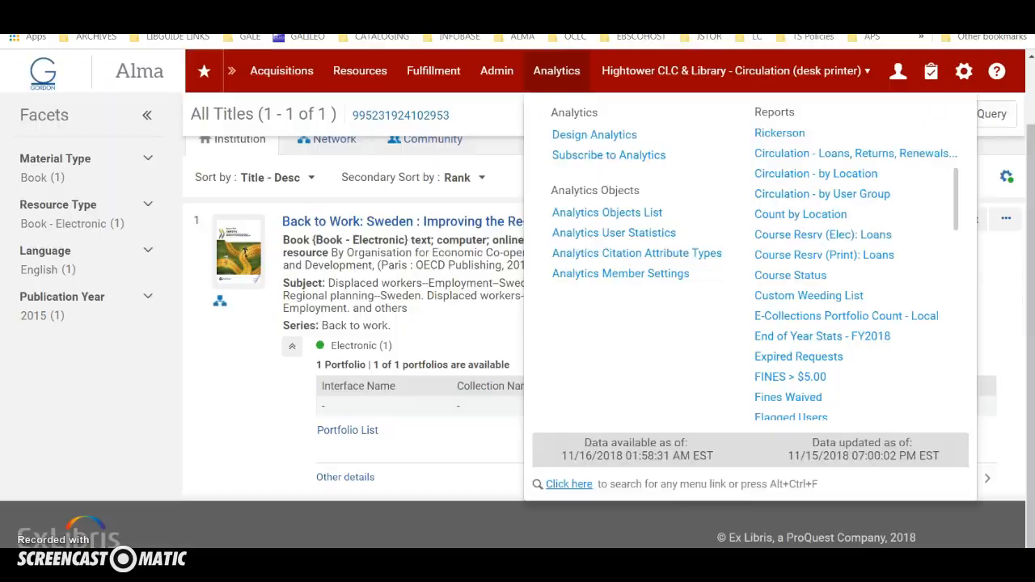
{"action": "mouse_move", "coordinate": [363, 84]}
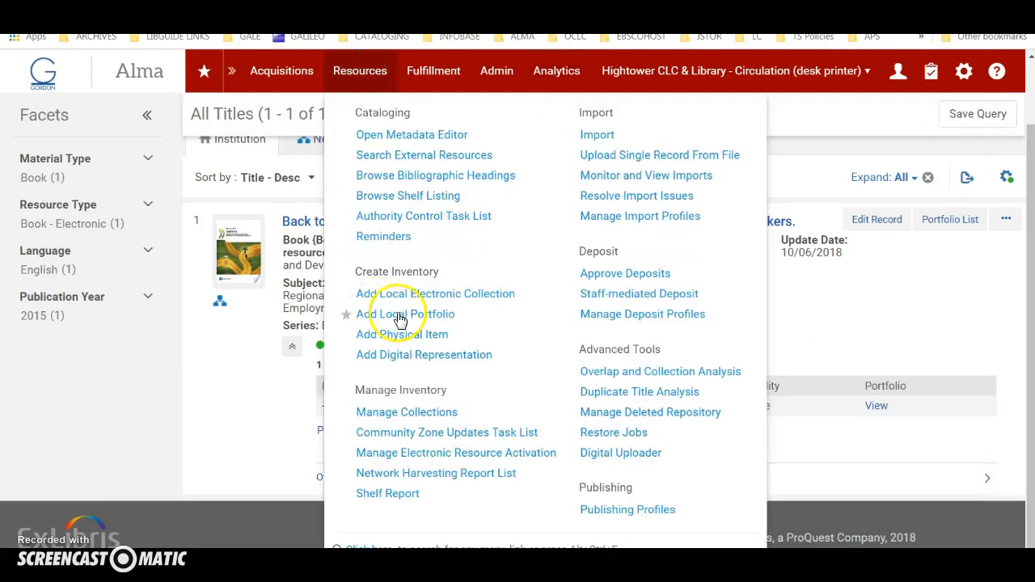
{"action": "left_click", "coordinate": [427, 317]}
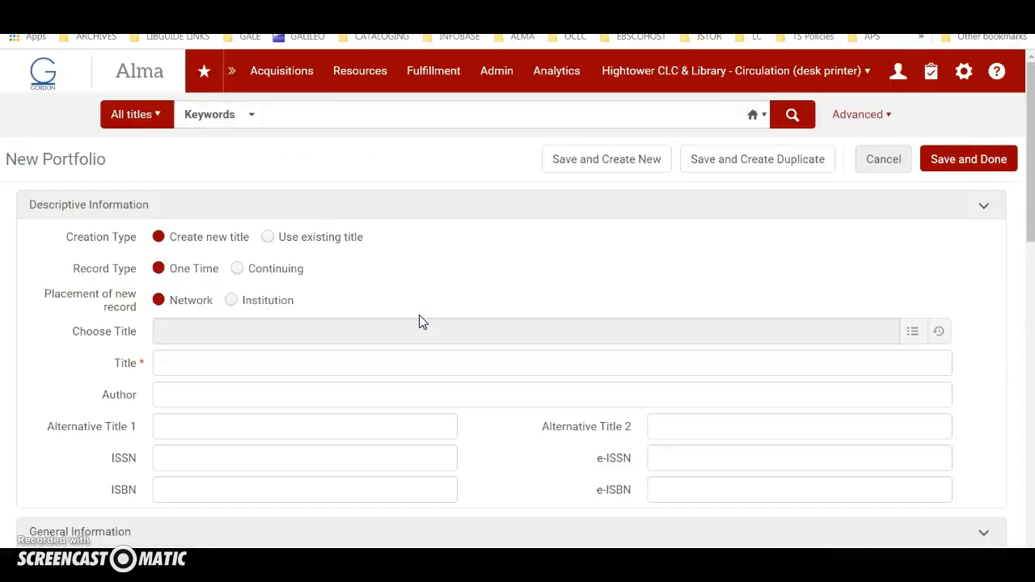
{"action": "left_click", "coordinate": [428, 313]}
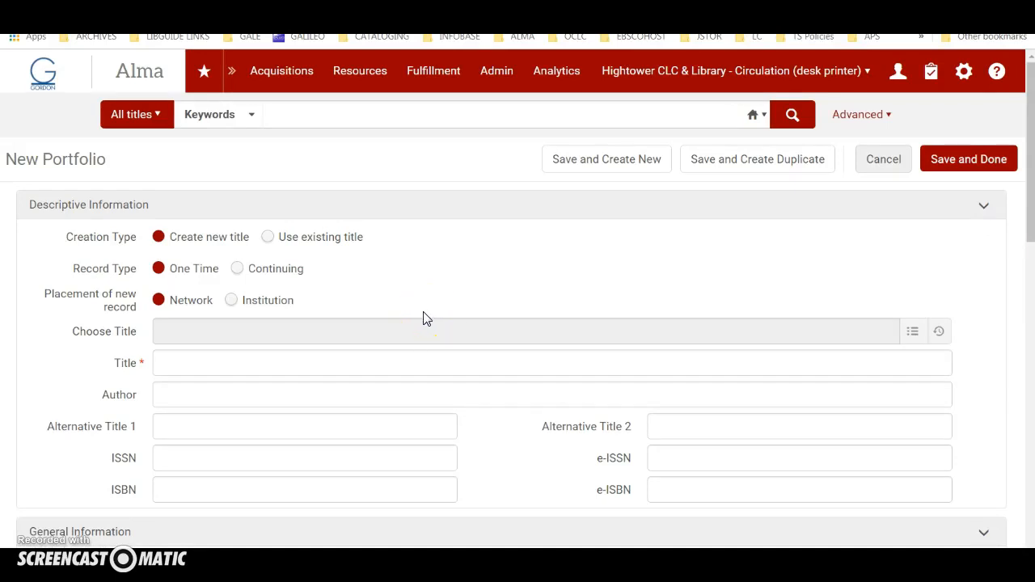
{"action": "left_click", "coordinate": [269, 237]}
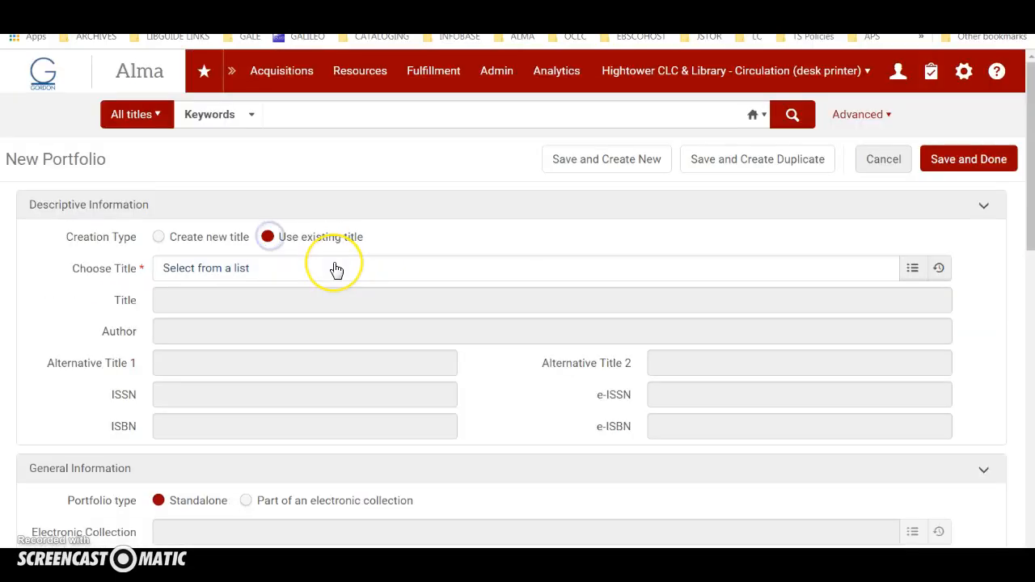
Copy the OCLC number 942802878 from Notepad and search the repository for it when choosing the portfolio's title.
{"action": "left_click", "coordinate": [251, 275]}
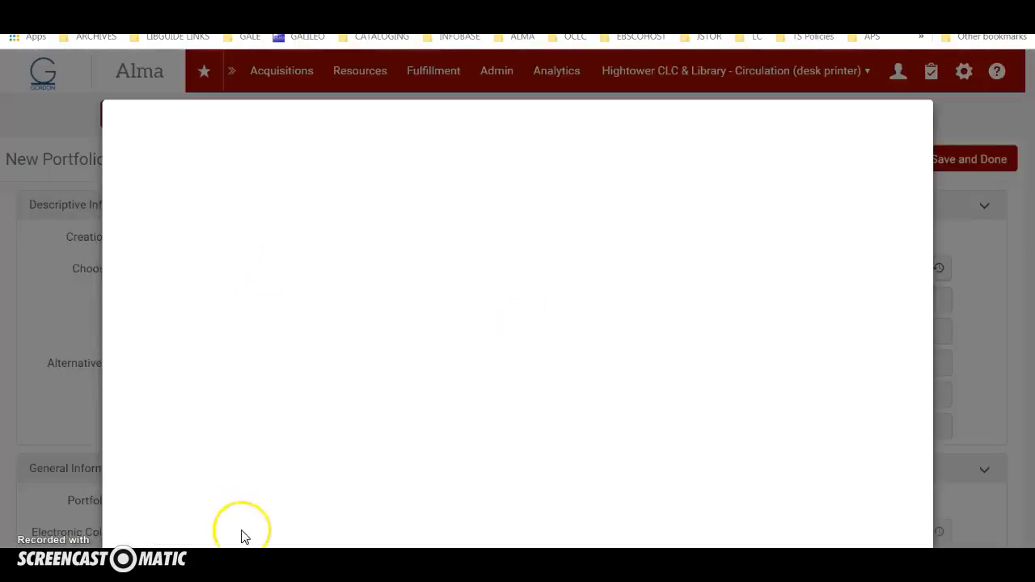
{"action": "left_click", "coordinate": [283, 566]}
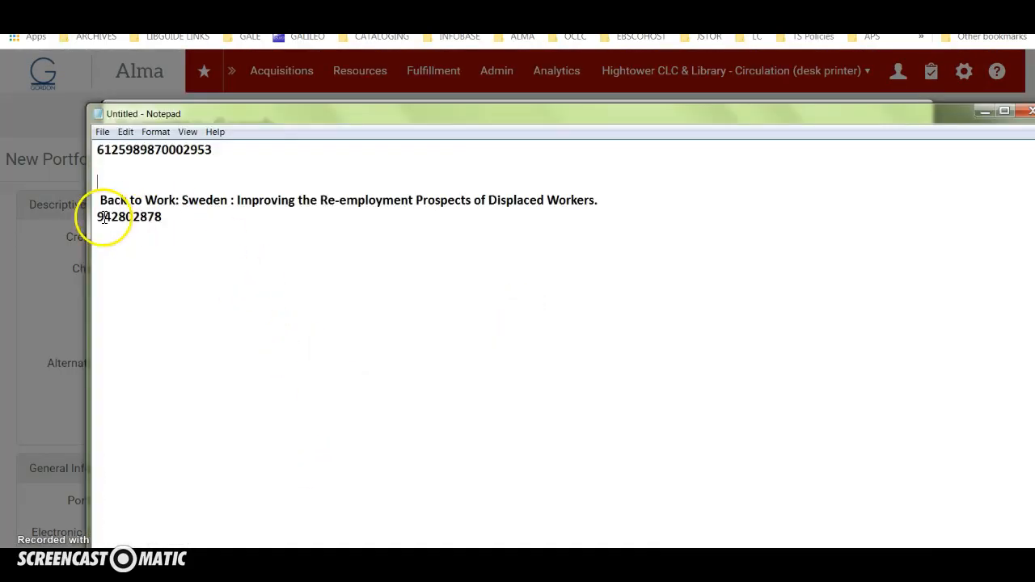
{"action": "left_click_drag", "start_coordinate": [95, 217], "coordinate": [188, 217]}
{"action": "key", "text": "ctrl+c"}
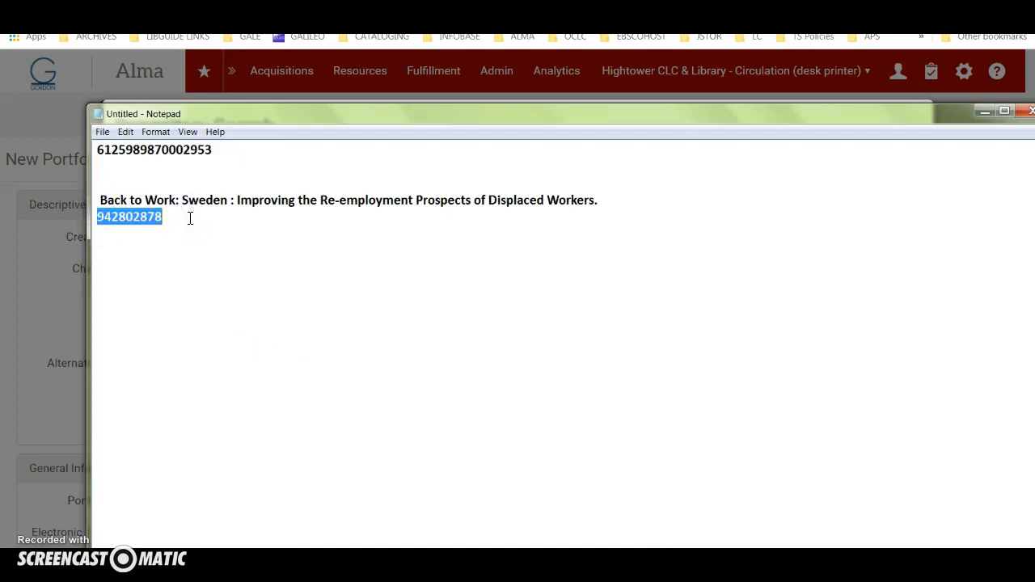
{"action": "left_click", "coordinate": [983, 112]}
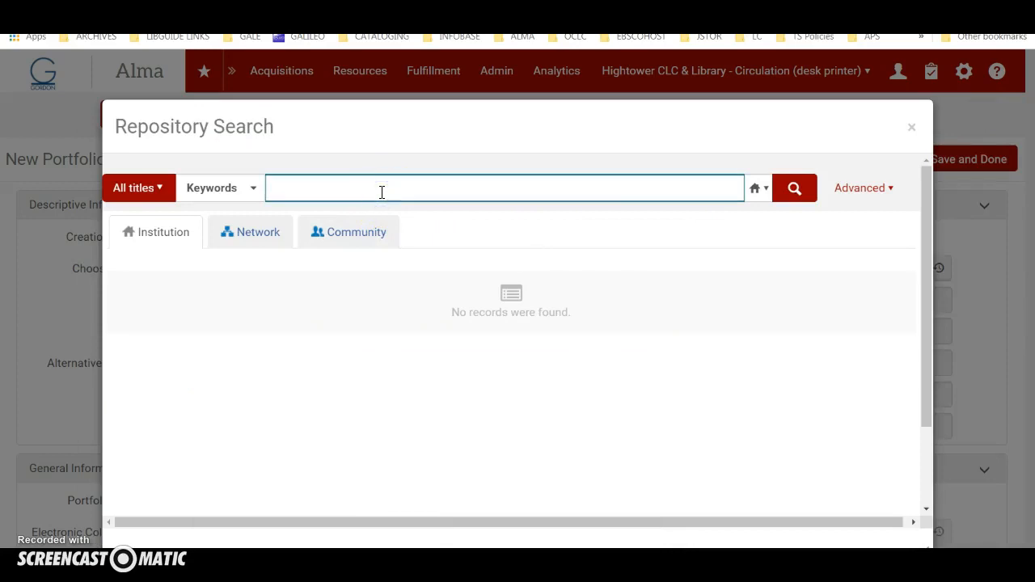
{"action": "key", "text": "ctrl+v"}
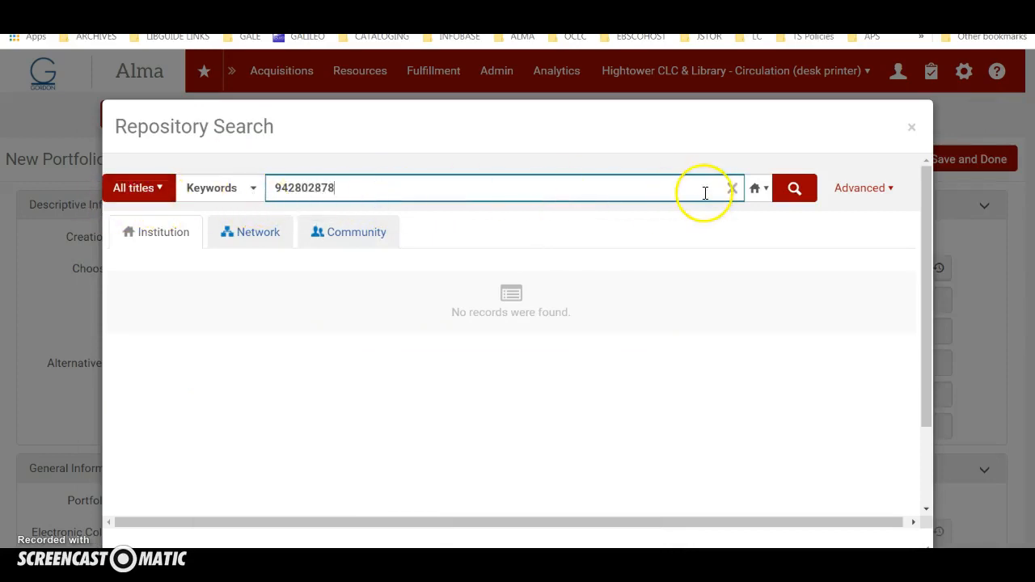
{"action": "left_click", "coordinate": [786, 194]}
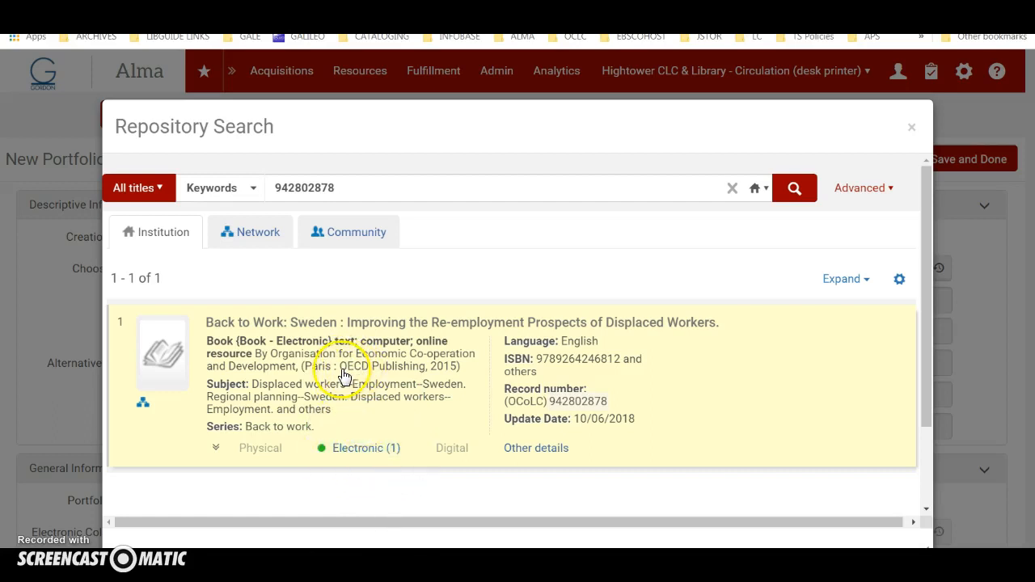
Choose the found Back to Work: Sweden record as the title and make the portfolio part of the OECD eBook Collection.
{"action": "left_click", "coordinate": [395, 424]}
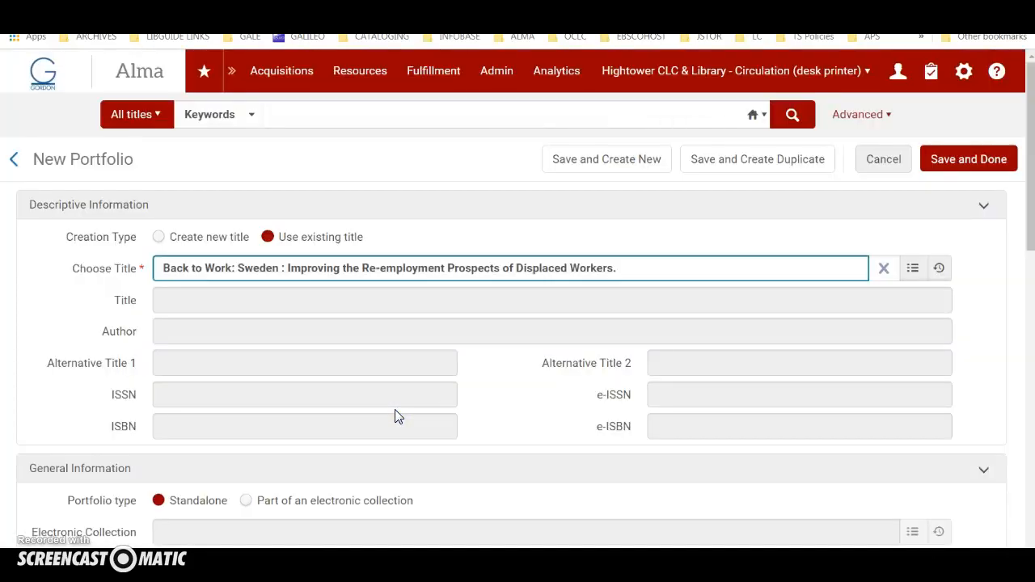
{"action": "scroll", "coordinate": [395, 410], "scroll_direction": "down", "scroll_amount": 3}
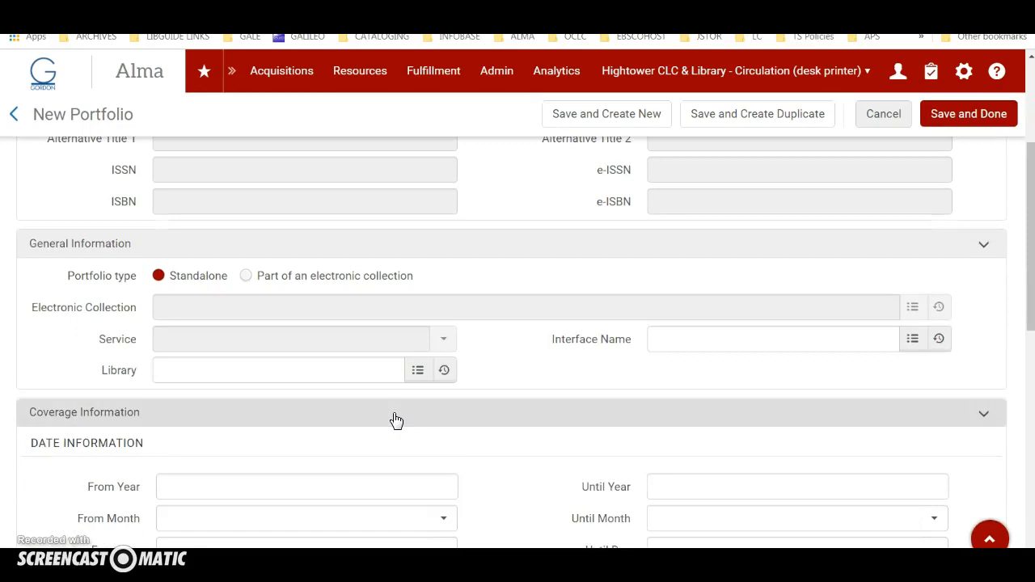
{"action": "scroll", "coordinate": [396, 420], "scroll_direction": "down", "scroll_amount": 1}
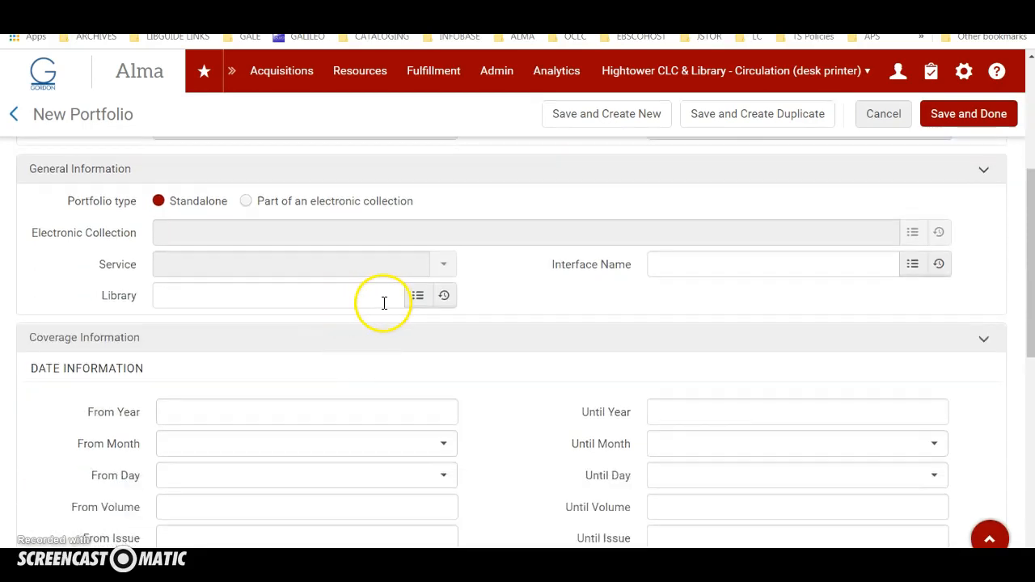
{"action": "left_click", "coordinate": [245, 202]}
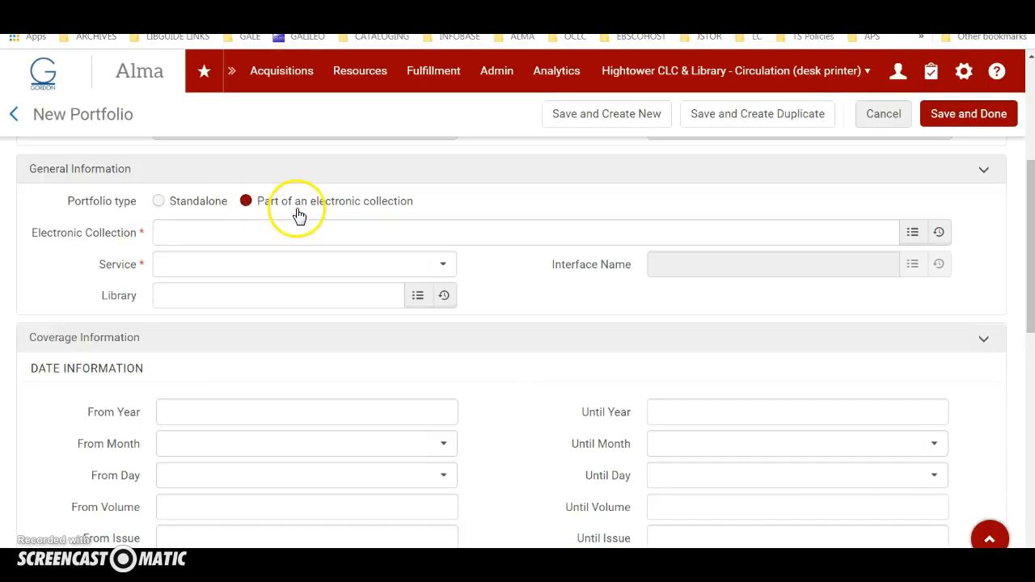
{"action": "left_click", "coordinate": [250, 233]}
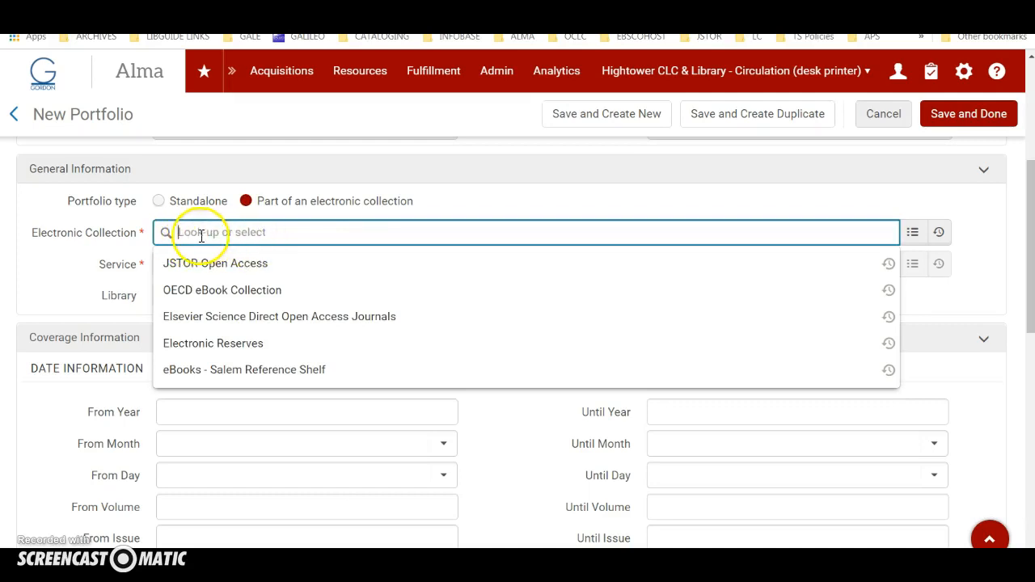
{"action": "left_click", "coordinate": [197, 293]}
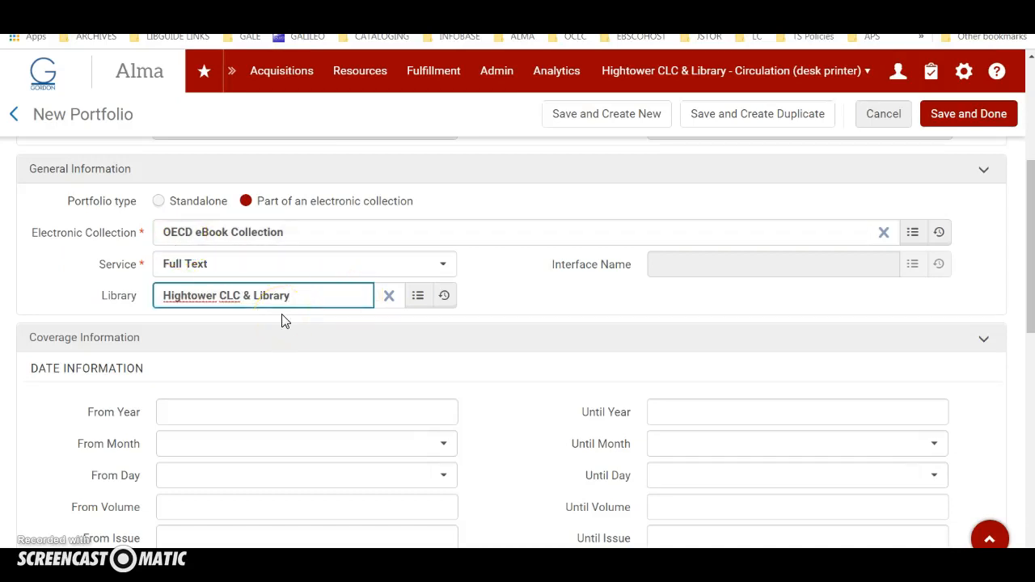
{"action": "left_click", "coordinate": [163, 268]}
Review the remaining coverage, linking and notes fields of the new portfolio, then save it.
{"action": "scroll", "coordinate": [597, 360], "scroll_direction": "down", "scroll_amount": 5}
{"action": "scroll", "coordinate": [589, 360], "scroll_direction": "down", "scroll_amount": 4}
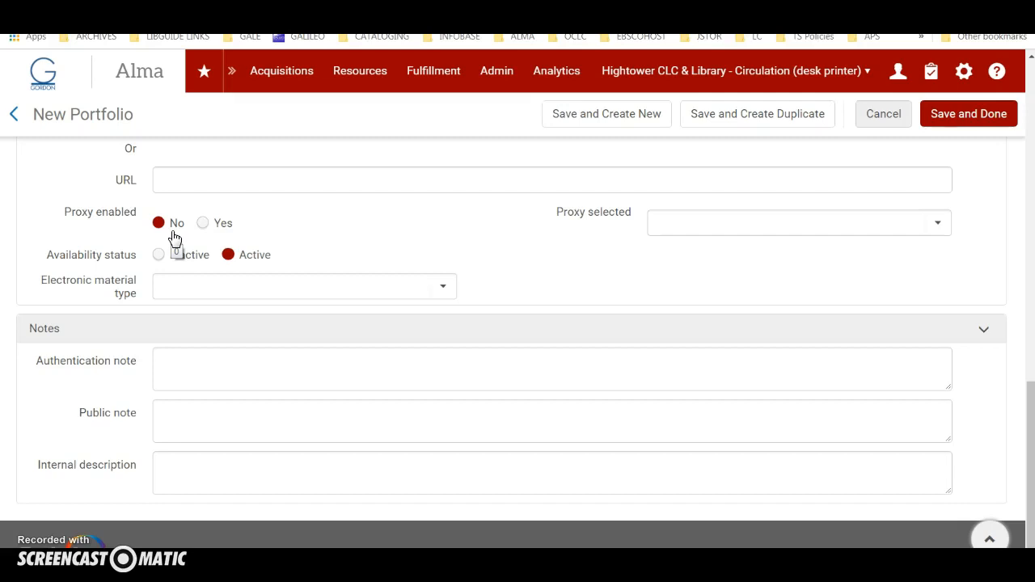
{"action": "left_click", "coordinate": [951, 120]}
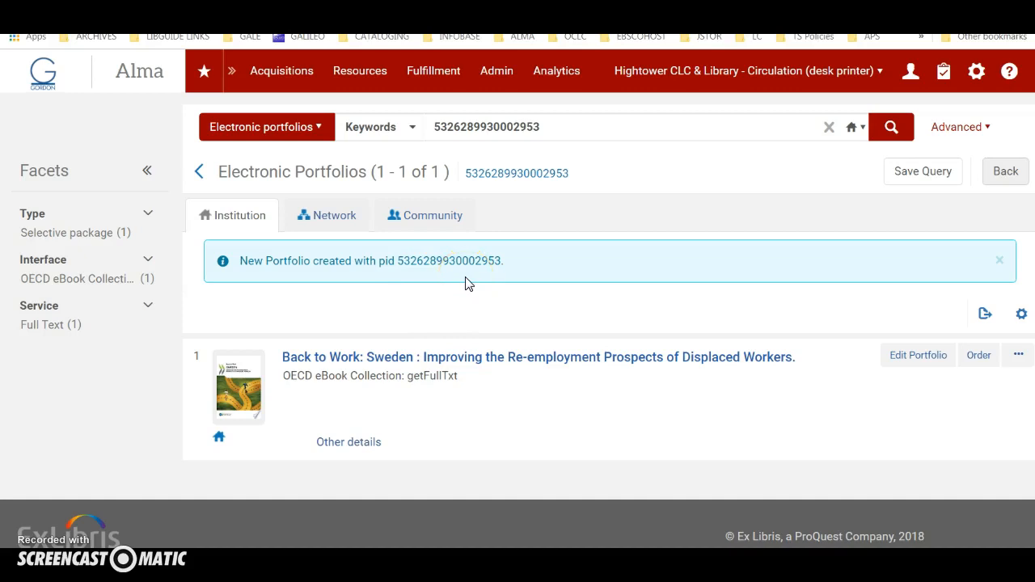
Edit the newly created portfolio and set its linking URL type to Static URL.
{"action": "left_click", "coordinate": [913, 357]}
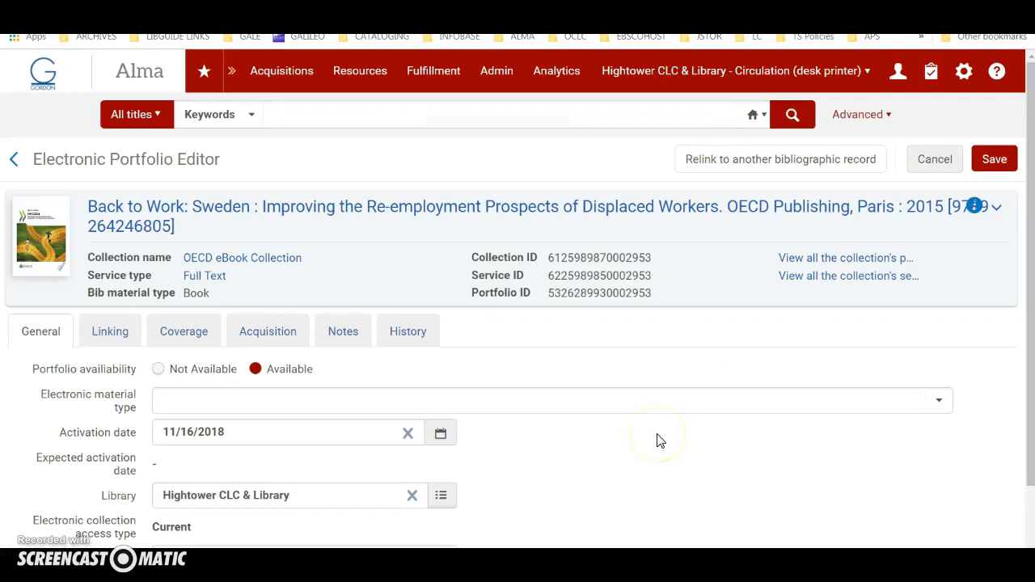
{"action": "scroll", "coordinate": [657, 441], "scroll_direction": "down", "scroll_amount": 1}
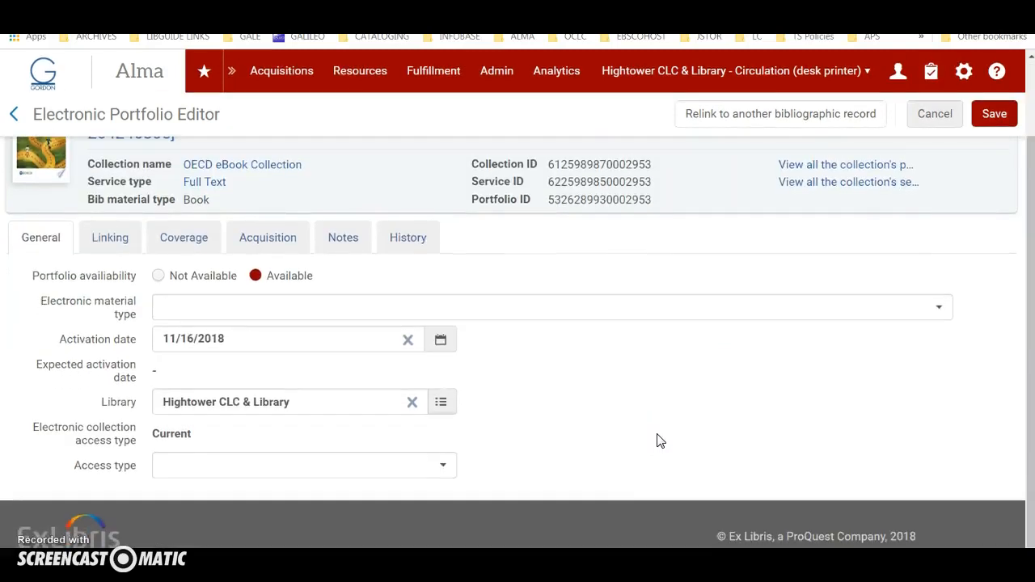
{"action": "left_click", "coordinate": [114, 242]}
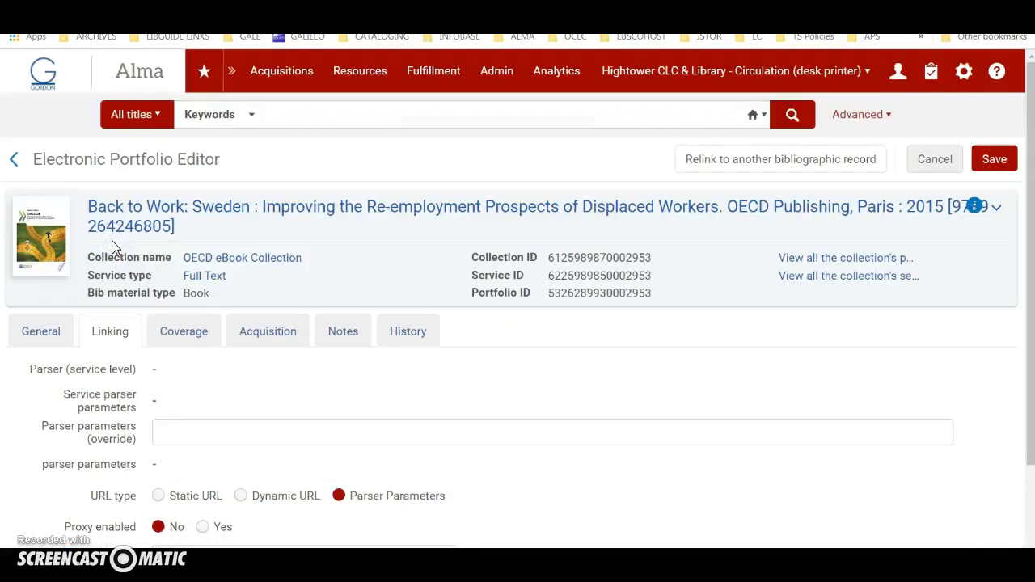
{"action": "scroll", "coordinate": [166, 394], "scroll_direction": "down", "scroll_amount": 2}
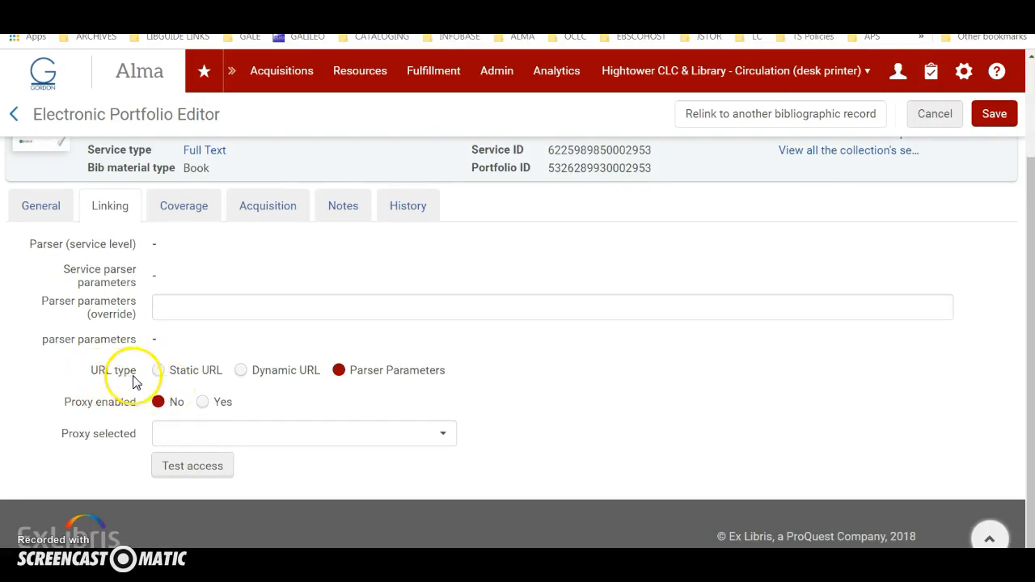
{"action": "left_click", "coordinate": [160, 372]}
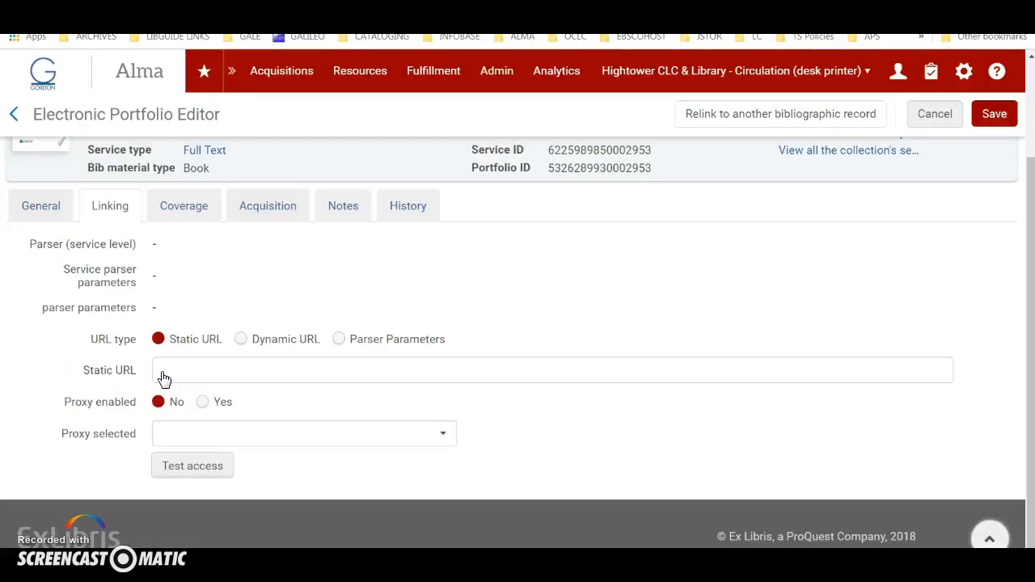
{"action": "left_click", "coordinate": [218, 375]}
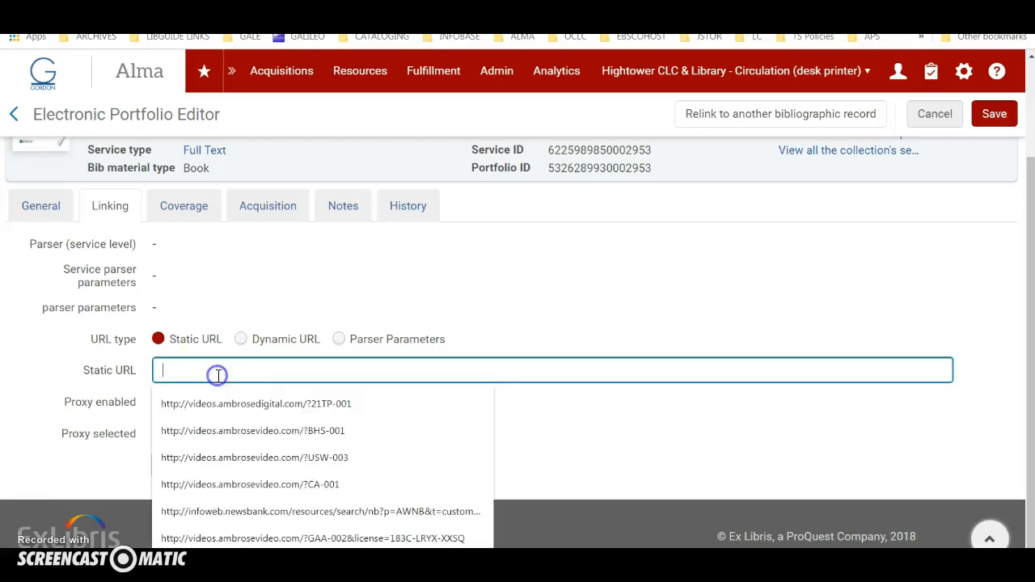
{"action": "left_click", "coordinate": [539, 334]}
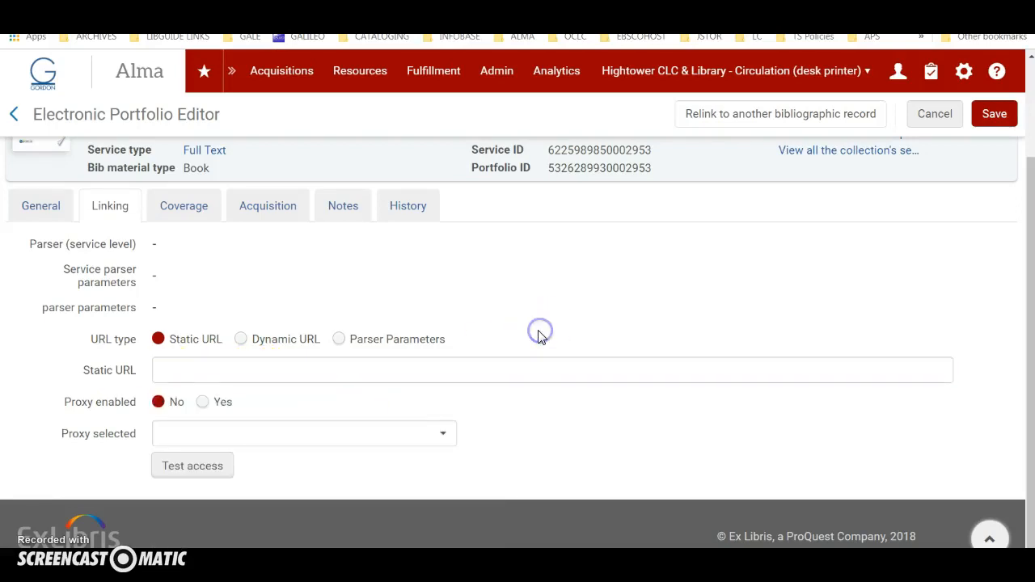
Find Back to Work: Sweden on OECD iLibrary, check that its pages can be read and copy the link to the publication.
{"action": "scroll", "coordinate": [540, 335], "scroll_direction": "up", "scroll_amount": 2}
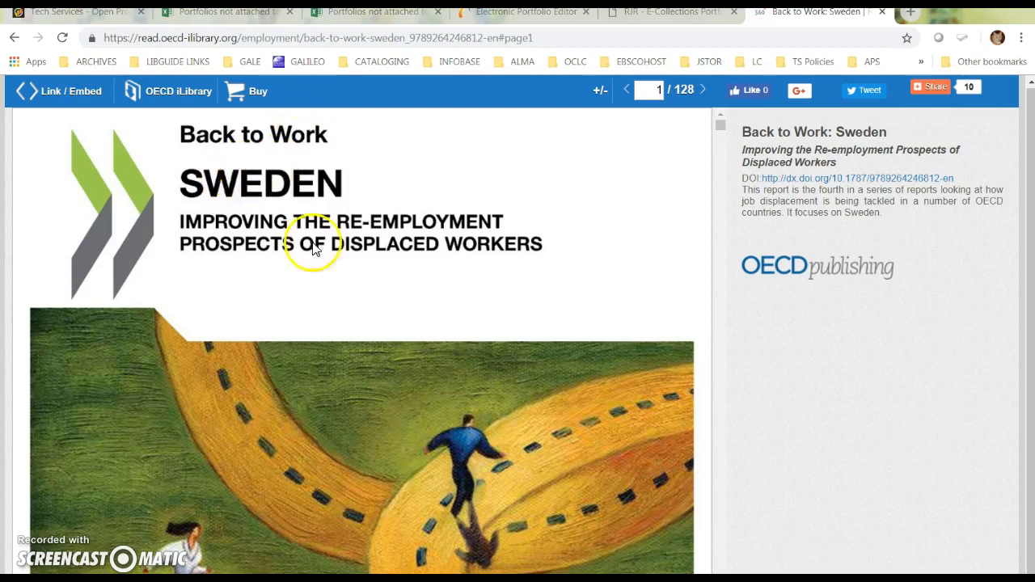
{"action": "scroll", "coordinate": [316, 250], "scroll_direction": "down", "scroll_amount": 12}
{"action": "scroll", "coordinate": [317, 253], "scroll_direction": "down", "scroll_amount": 8}
{"action": "scroll", "coordinate": [317, 255], "scroll_direction": "down", "scroll_amount": 15}
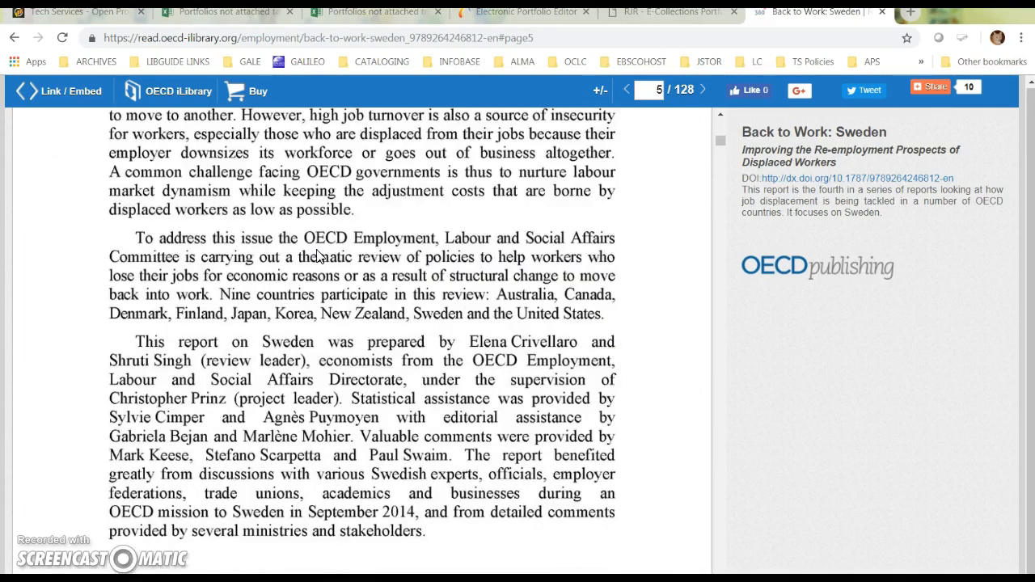
{"action": "left_click", "coordinate": [56, 90]}
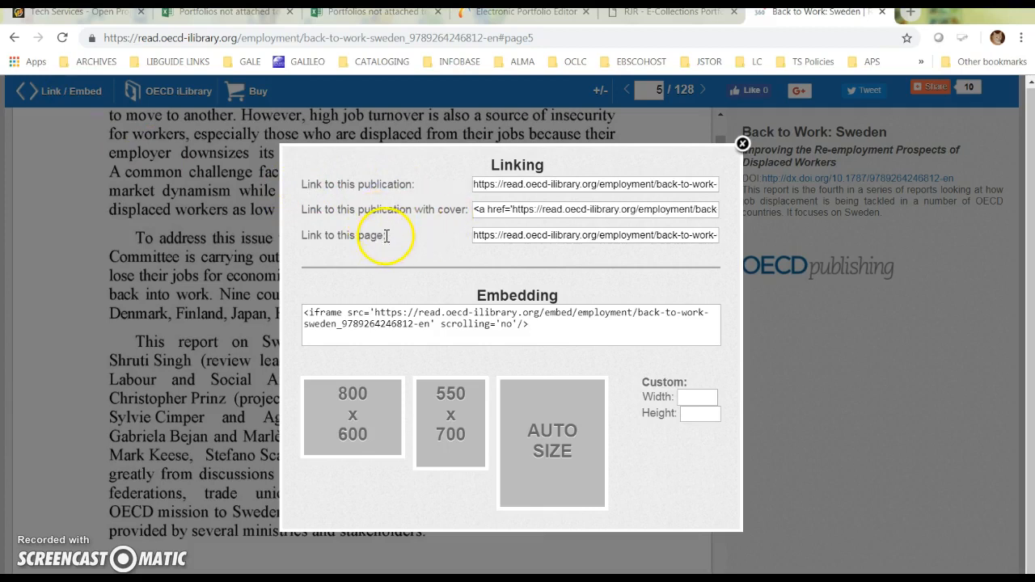
{"action": "left_click", "coordinate": [482, 185]}
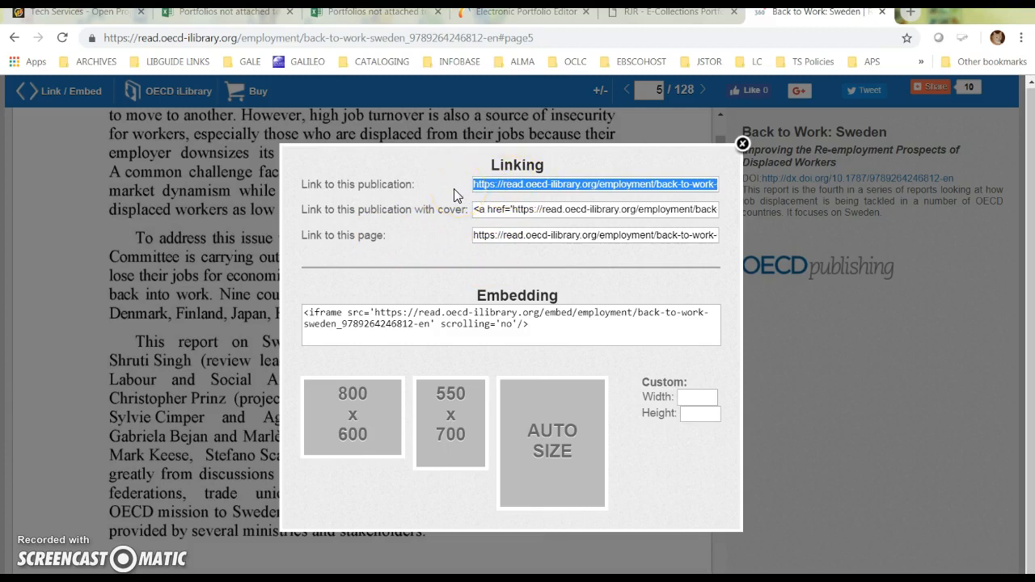
{"action": "left_click", "coordinate": [661, 15]}
{"action": "left_click", "coordinate": [555, 14]}
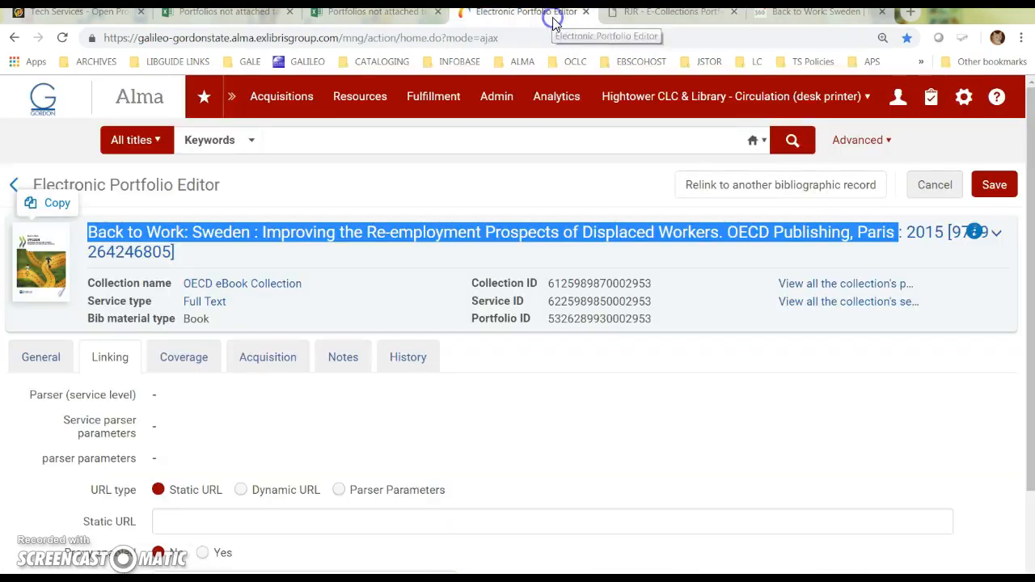
{"action": "left_click", "coordinate": [272, 437]}
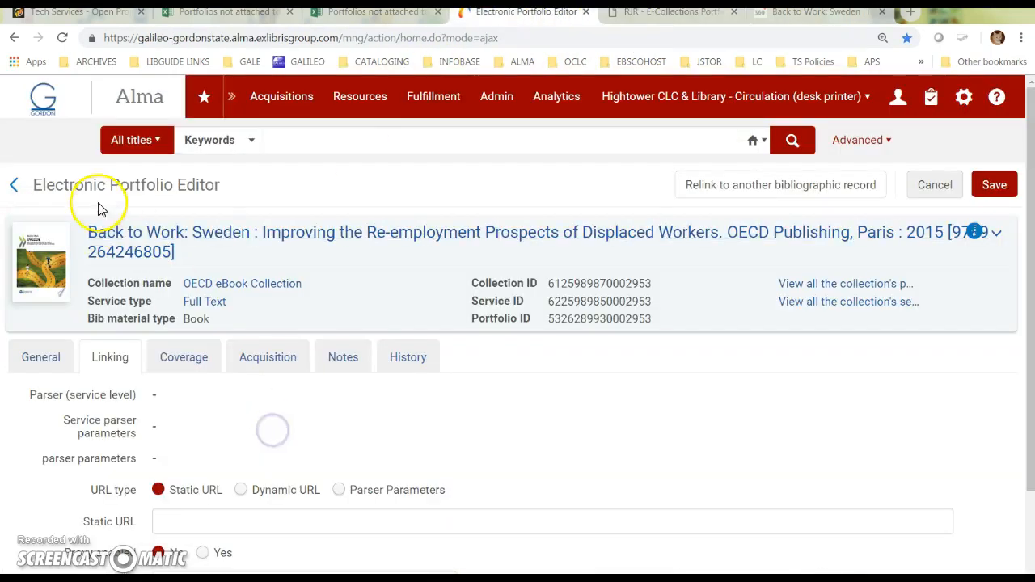
{"action": "scroll", "coordinate": [274, 445], "scroll_direction": "down", "scroll_amount": 1}
{"action": "scroll", "coordinate": [274, 443], "scroll_direction": "down", "scroll_amount": 1}
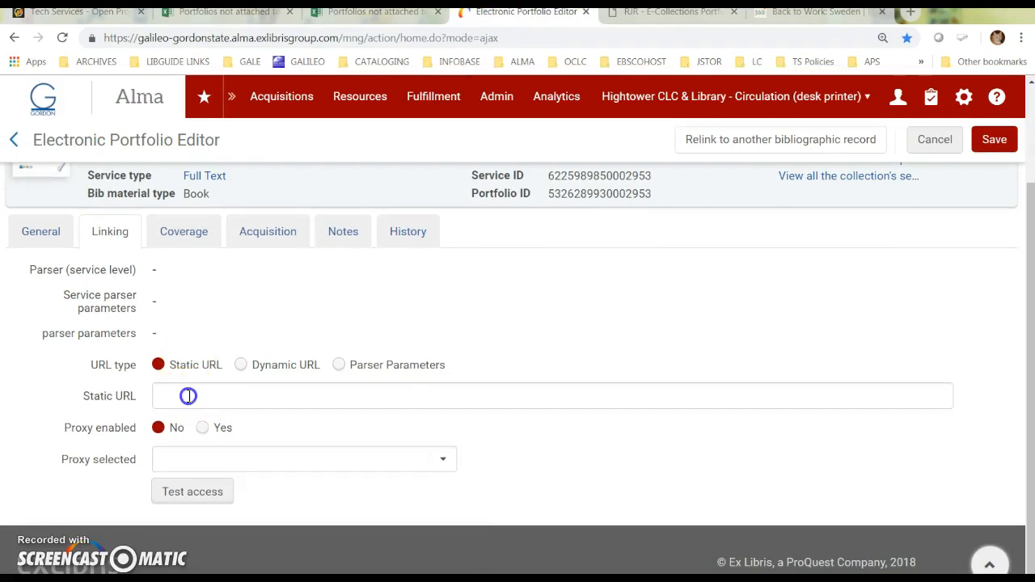
{"action": "left_click", "coordinate": [189, 396]}
{"action": "key", "text": "ctrl+v"}
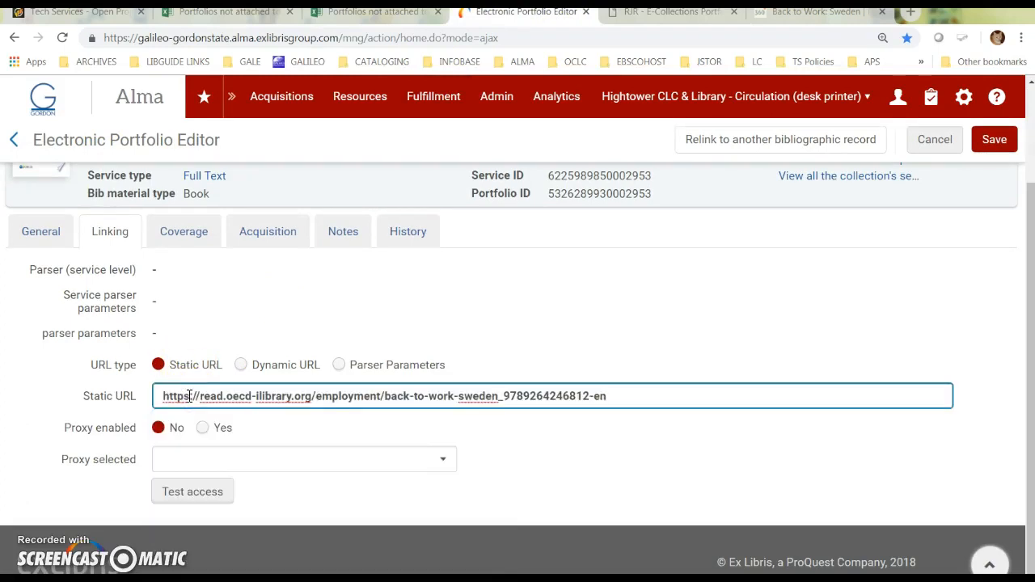
{"action": "left_click", "coordinate": [188, 399]}
Test the portfolio's access through the OECD eBook Collection full-text link and browse the first pages of the e-book.
{"action": "left_click", "coordinate": [200, 494]}
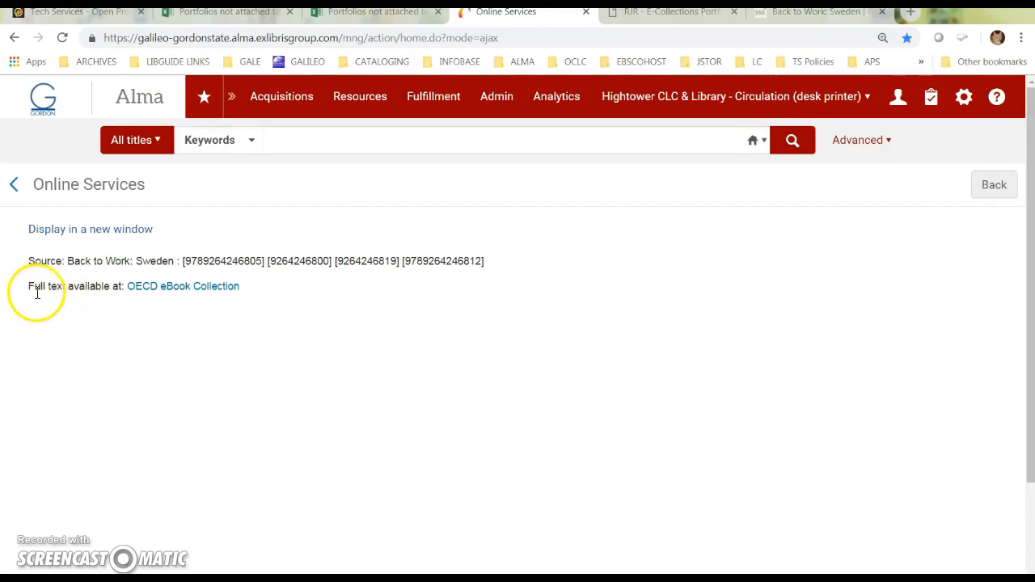
{"action": "left_click", "coordinate": [203, 290]}
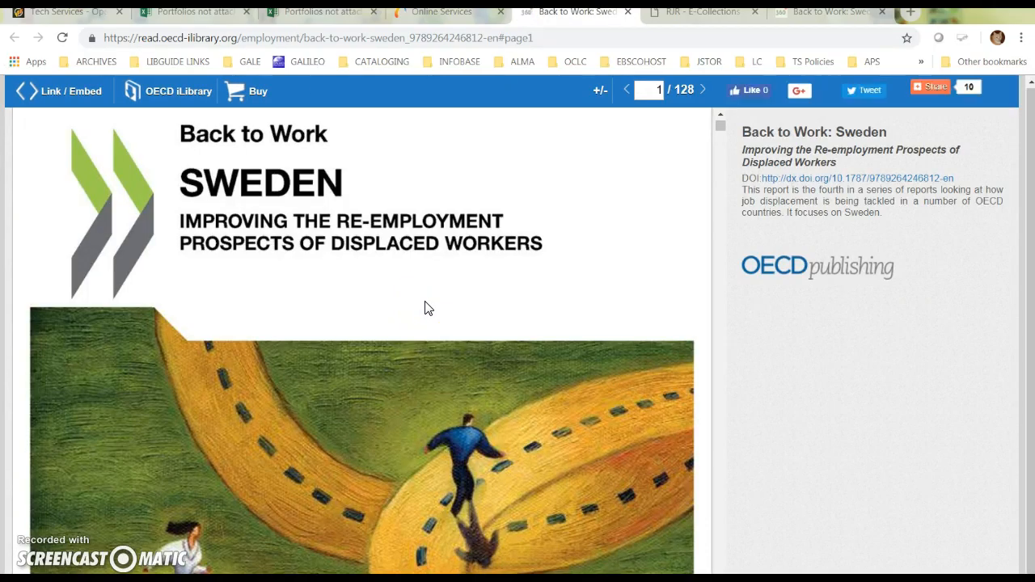
{"action": "scroll", "coordinate": [428, 309], "scroll_direction": "down", "scroll_amount": 10}
{"action": "scroll", "coordinate": [428, 311], "scroll_direction": "down", "scroll_amount": 10}
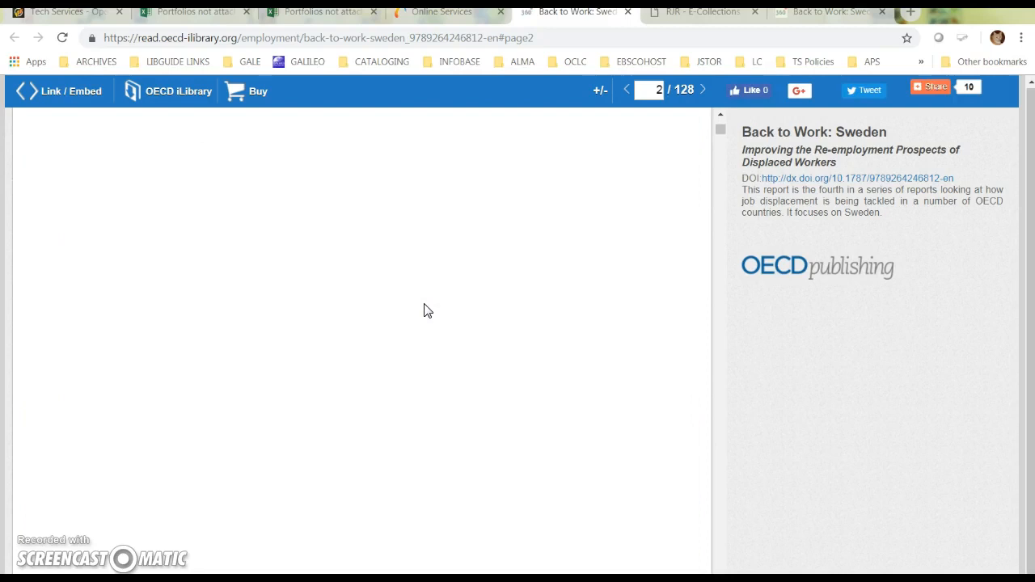
{"action": "scroll", "coordinate": [428, 313], "scroll_direction": "down", "scroll_amount": 2}
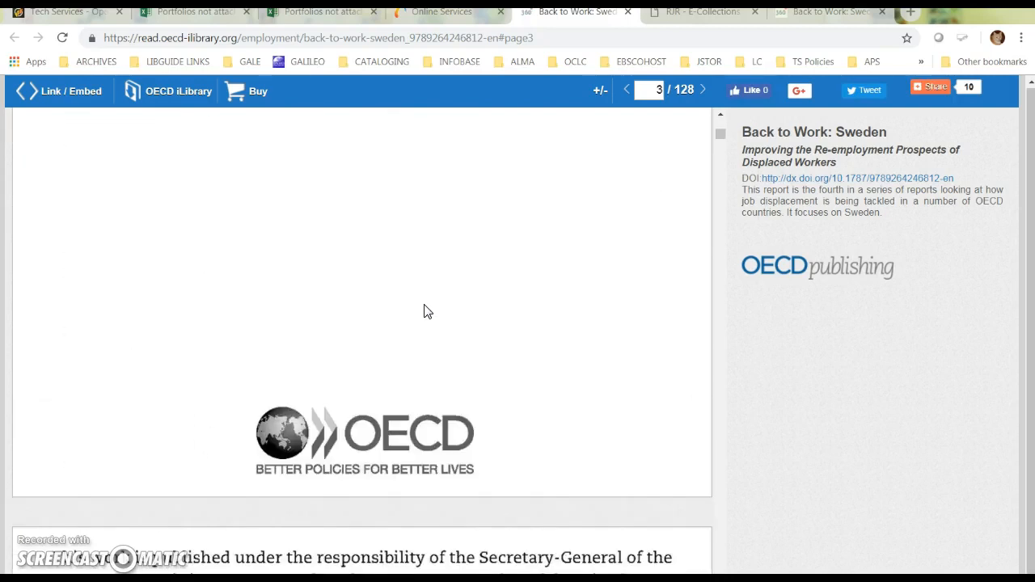
Return to Alma, search all titles for "Back to Work: Sweden : Improving the Re-employment Prospects of Displaced Workers." and check its listed portfolios.
{"action": "left_click", "coordinate": [700, 11]}
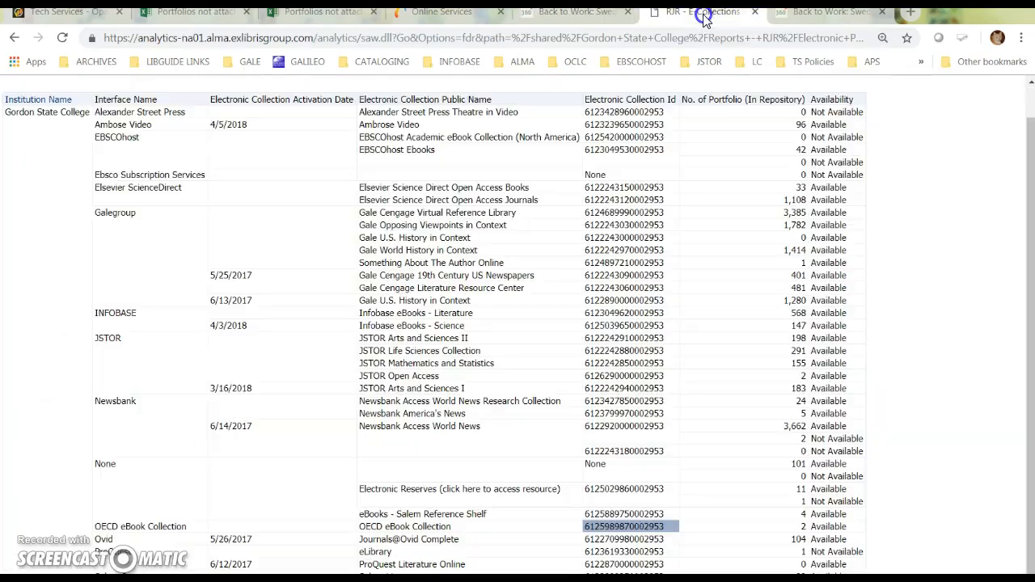
{"action": "left_click", "coordinate": [573, 13]}
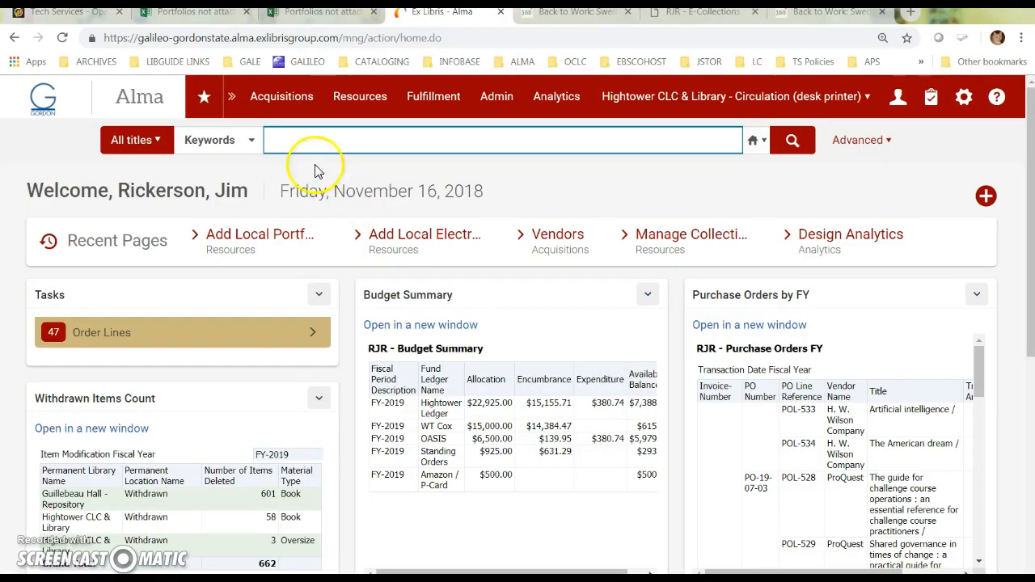
{"action": "left_click", "coordinate": [321, 141]}
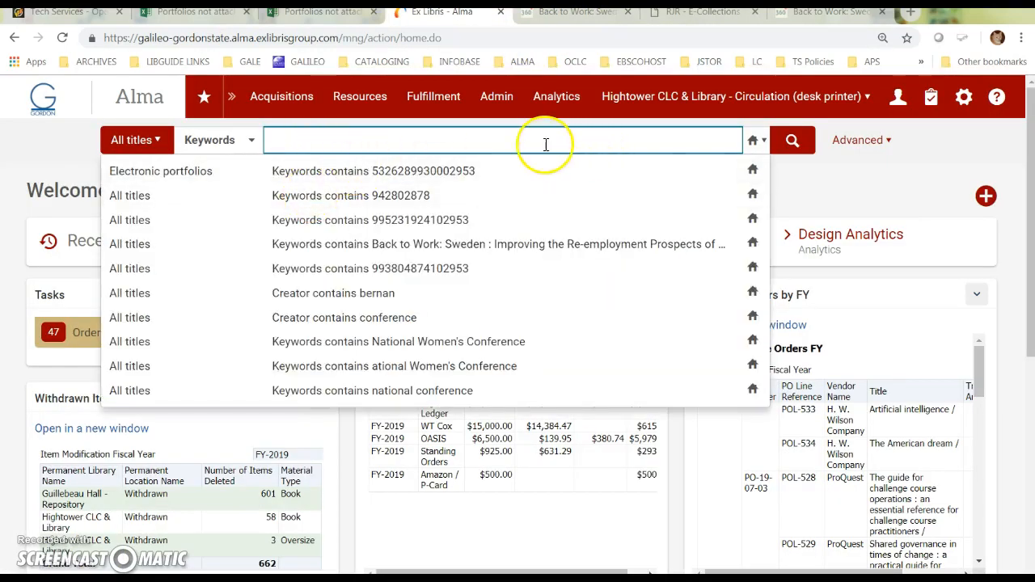
{"action": "type", "text": "Back to Work: Sweden : Improving the Re-employment Prospects of Displaced Workers."}
{"action": "left_click", "coordinate": [793, 140]}
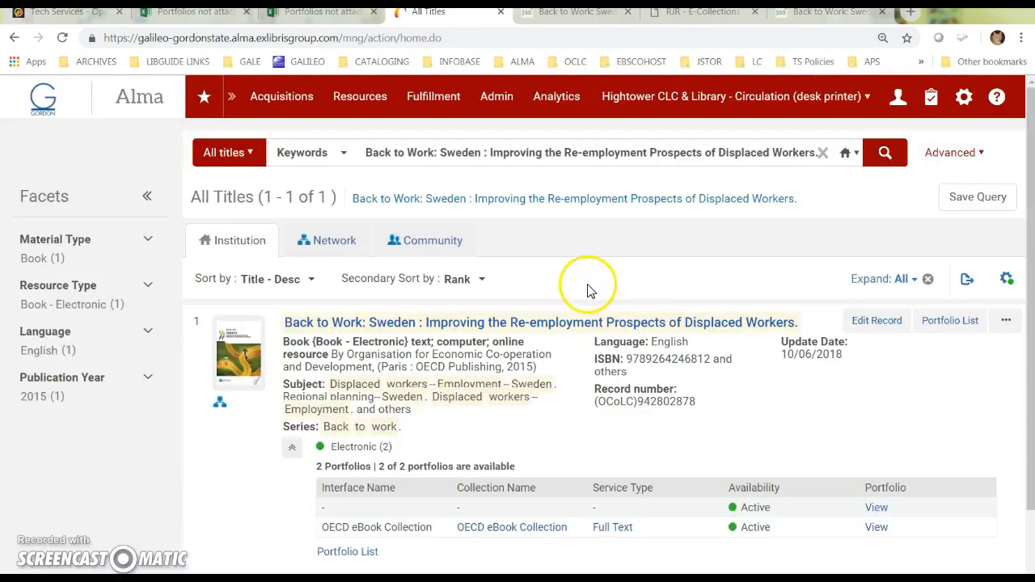
{"action": "scroll", "coordinate": [482, 530], "scroll_direction": "down", "scroll_amount": 2}
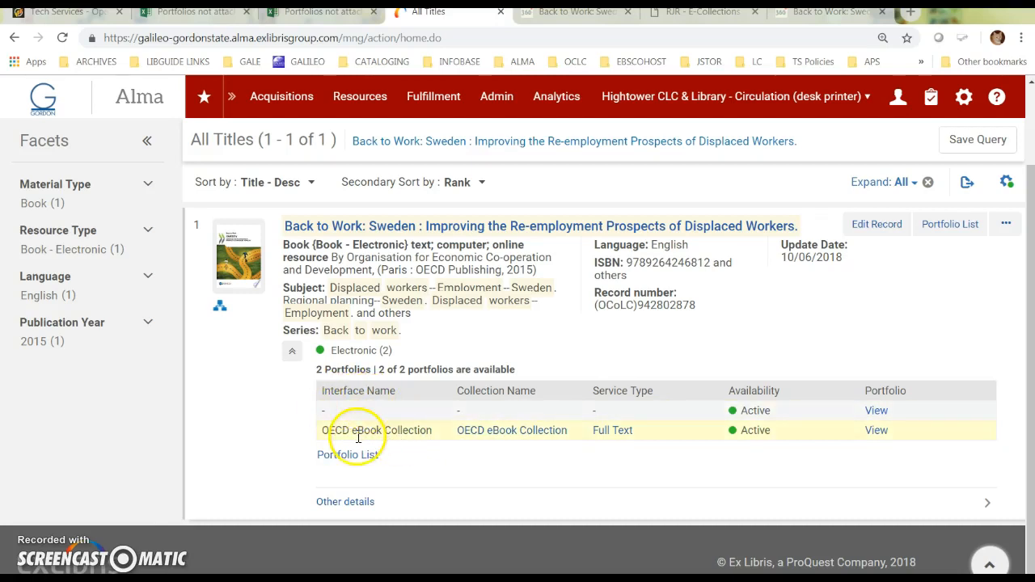
{"action": "left_click", "coordinate": [490, 440]}
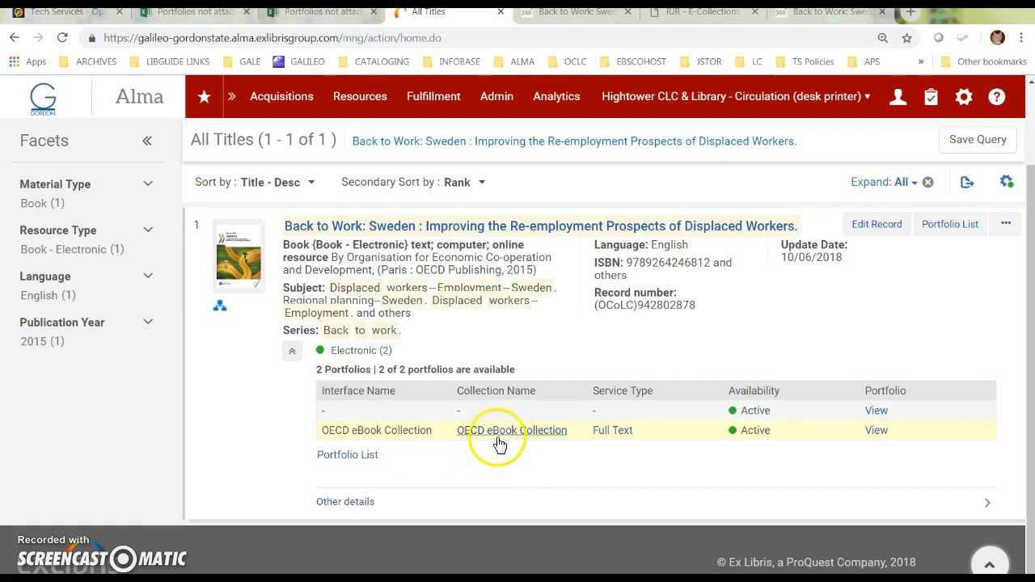